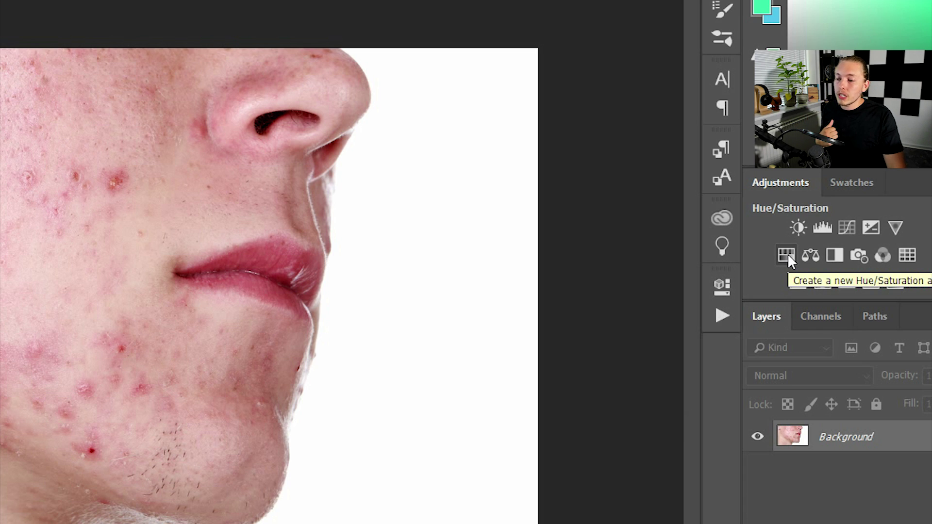
# - Add a Hue/Saturation adjustment layer and target its Reds colour range
pyautogui.click(786, 253)
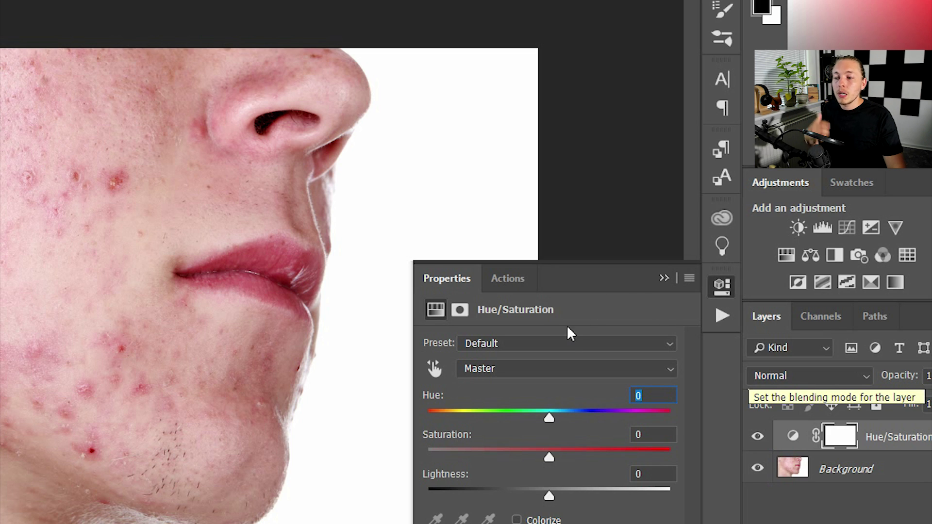
pyautogui.click(569, 368)
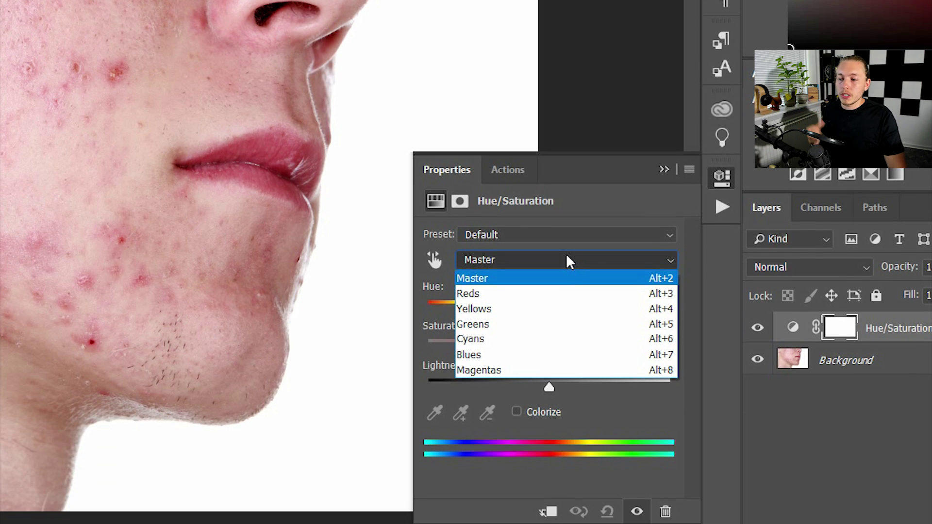
pyautogui.click(550, 297)
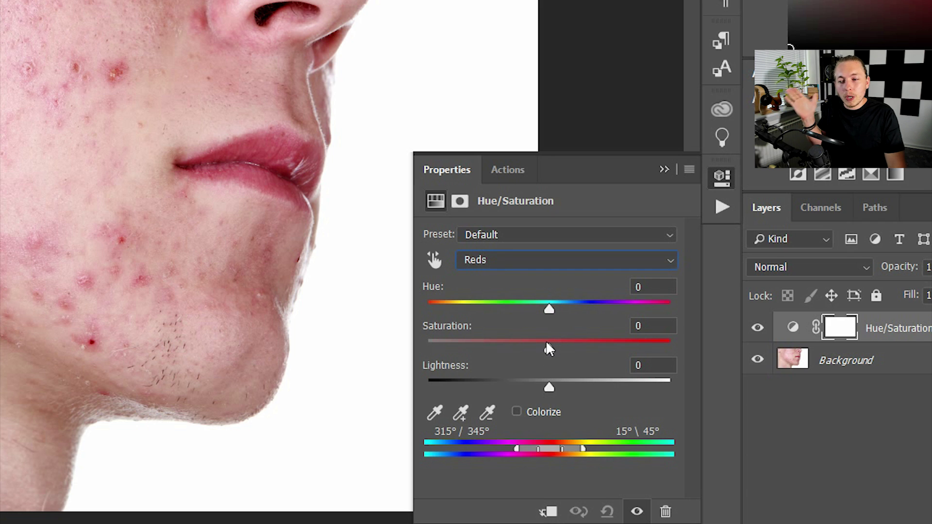
# - Isolate the blemish reds by raising saturation to +100, narrowing the range's upper limits to 352° and 1°, and lowering saturation to +1
pyautogui.moveTo(548, 349); pyautogui.dragTo(678, 378)
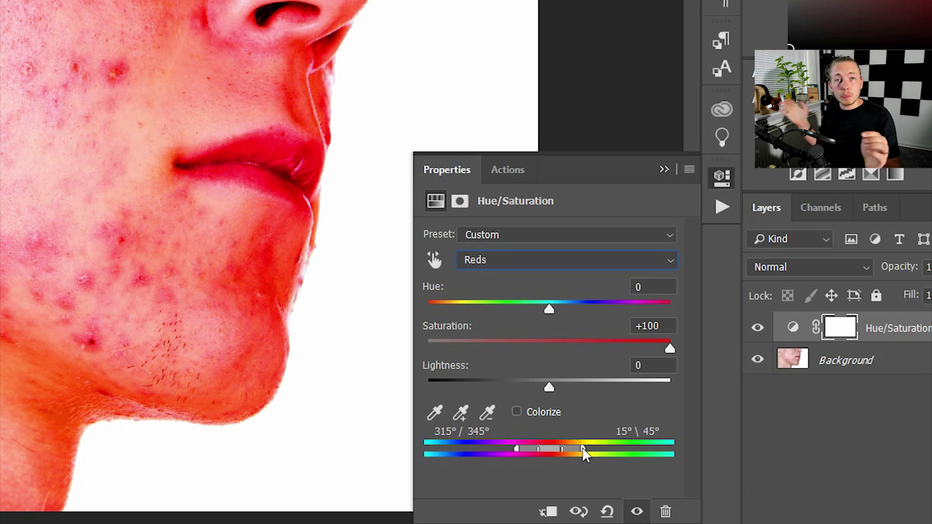
pyautogui.moveTo(583, 448); pyautogui.dragTo(552, 454)
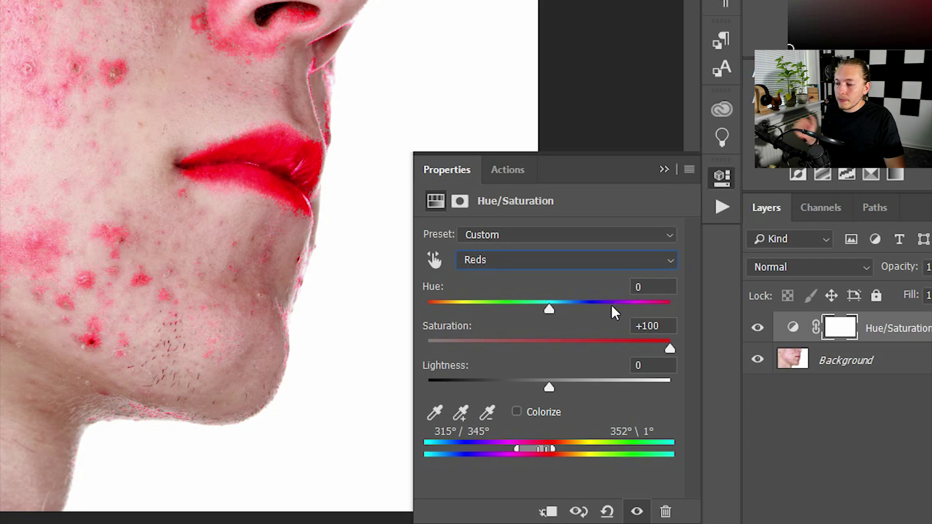
pyautogui.moveTo(670, 349); pyautogui.dragTo(550, 348)
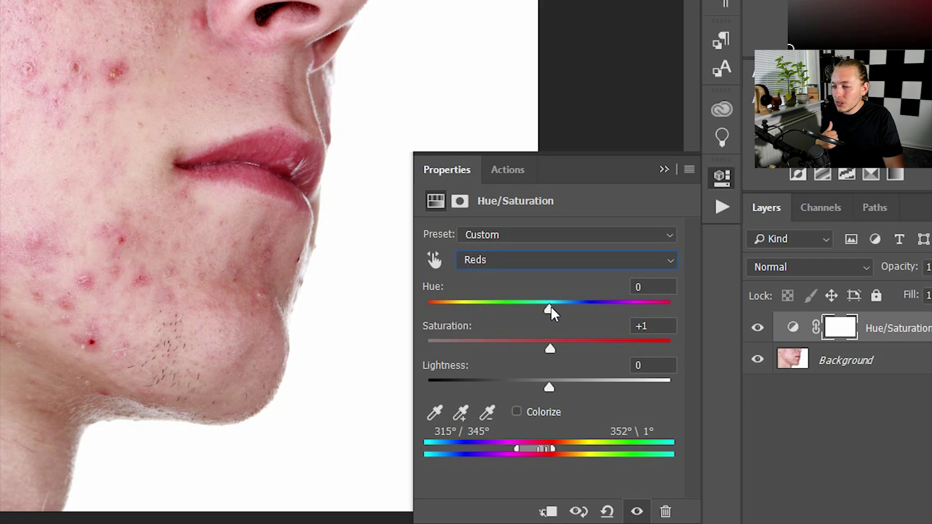
# - Set the Reds hue to +15 and saturation to -12, and extend the range's outer falloff to 14°
pyautogui.moveTo(551, 310)
pyautogui.mouseDown()
pyautogui.moveTo(591, 313)
pyautogui.moveTo(568, 313)
pyautogui.mouseUp()
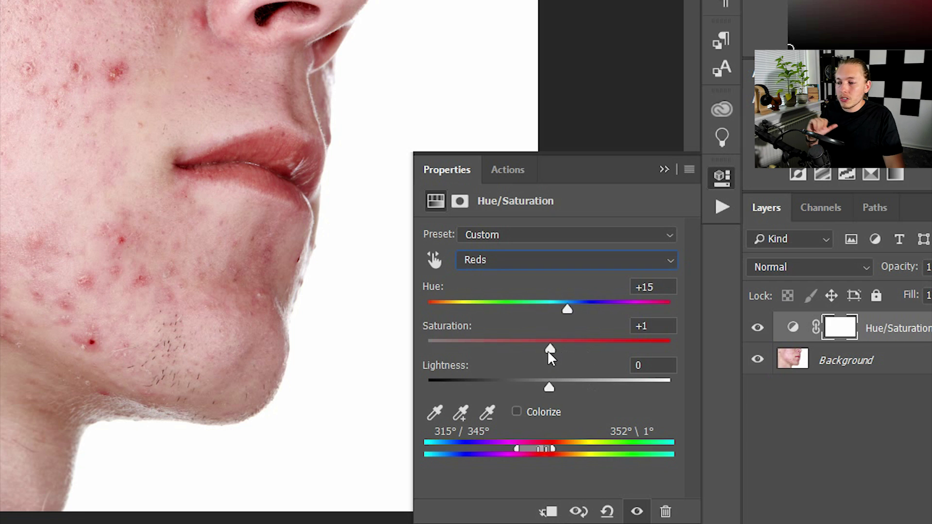
pyautogui.moveTo(550, 352)
pyautogui.mouseDown()
pyautogui.moveTo(508, 343)
pyautogui.moveTo(545, 350)
pyautogui.moveTo(535, 348)
pyautogui.mouseUp()
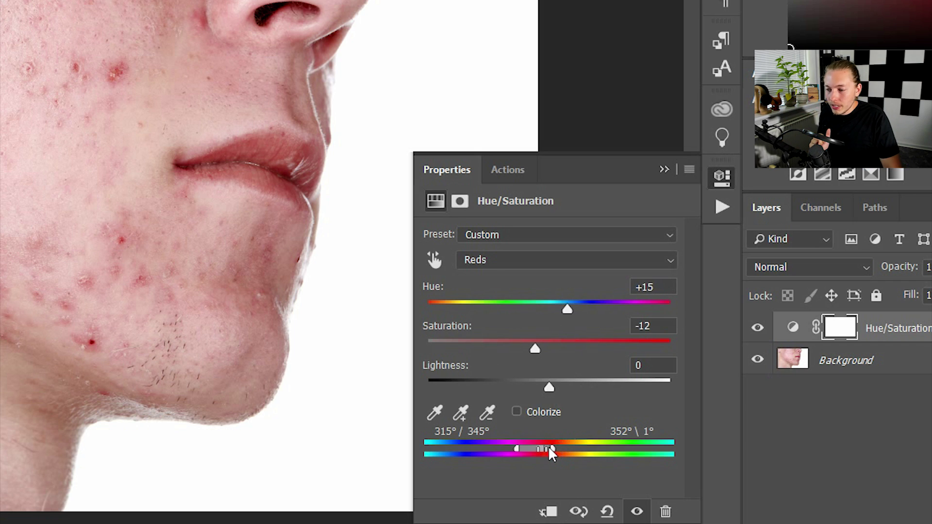
pyautogui.moveTo(550, 449); pyautogui.dragTo(561, 451)
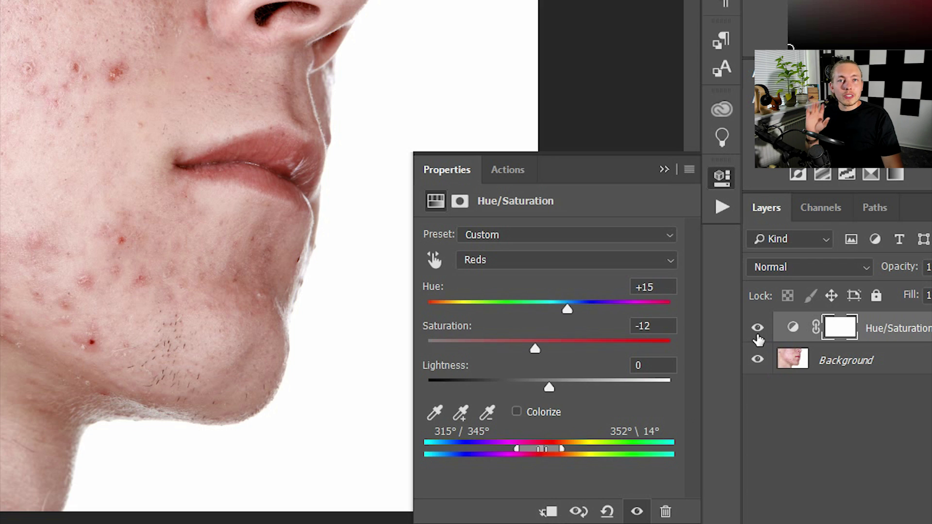
# - Compare the skin with and without the Hue/Saturation adjustment
pyautogui.click(757, 334)
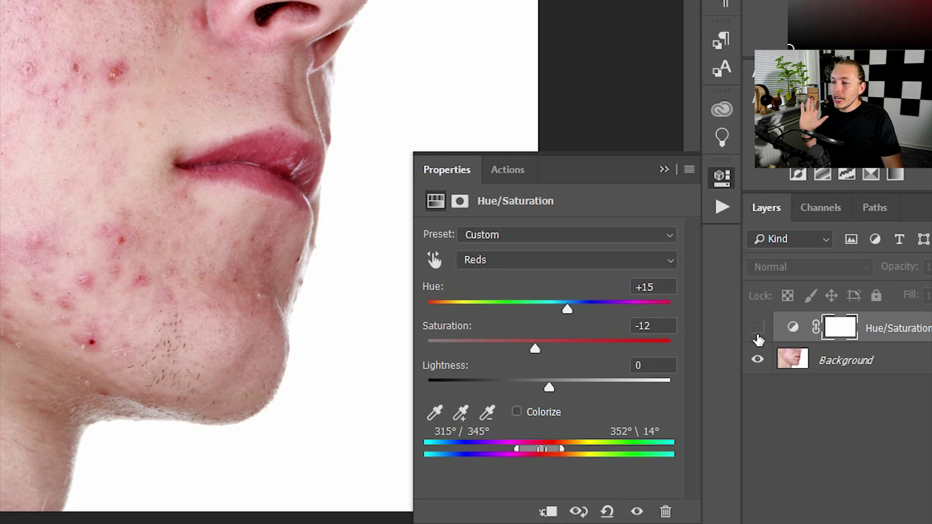
pyautogui.click(757, 334)
pyautogui.click(757, 334)
pyautogui.click(758, 334)
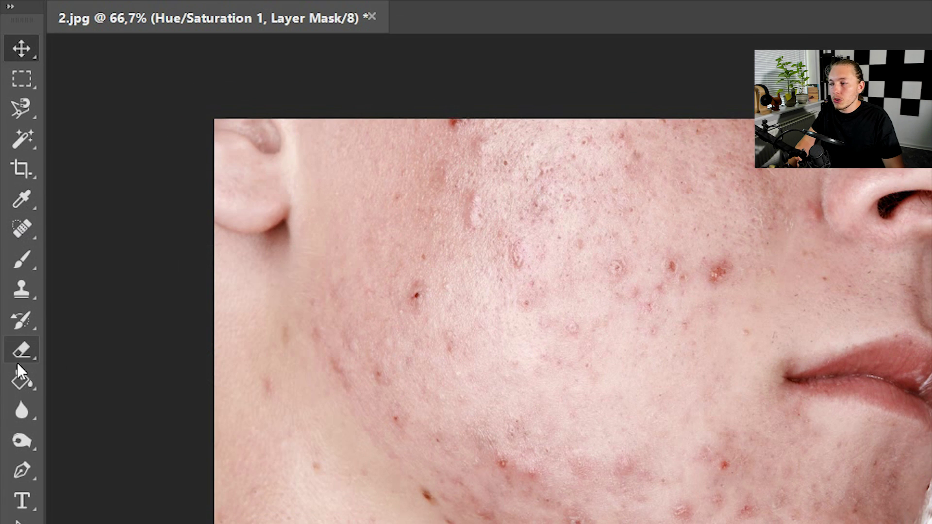
# - Choose the Spot Healing Brush and unlock the Background layer
pyautogui.click(24, 226)
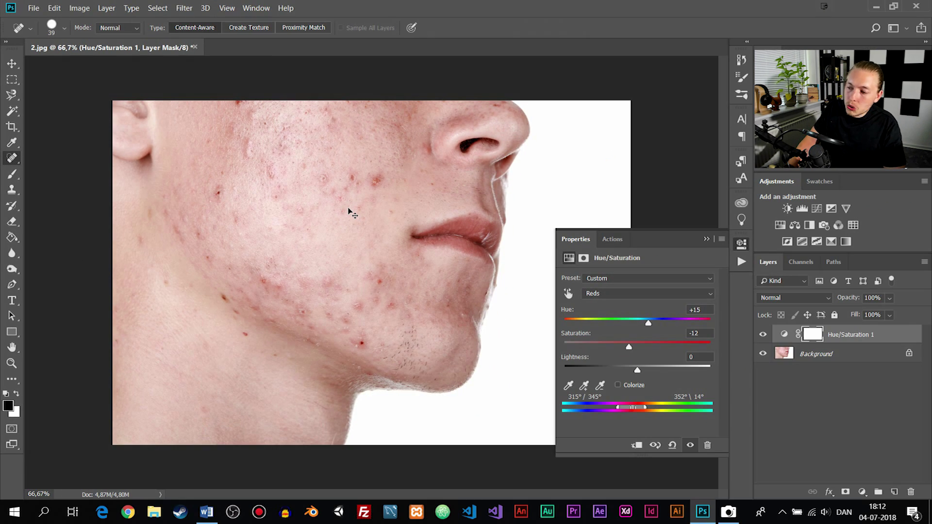
pyautogui.scroll(3, 506, 266)
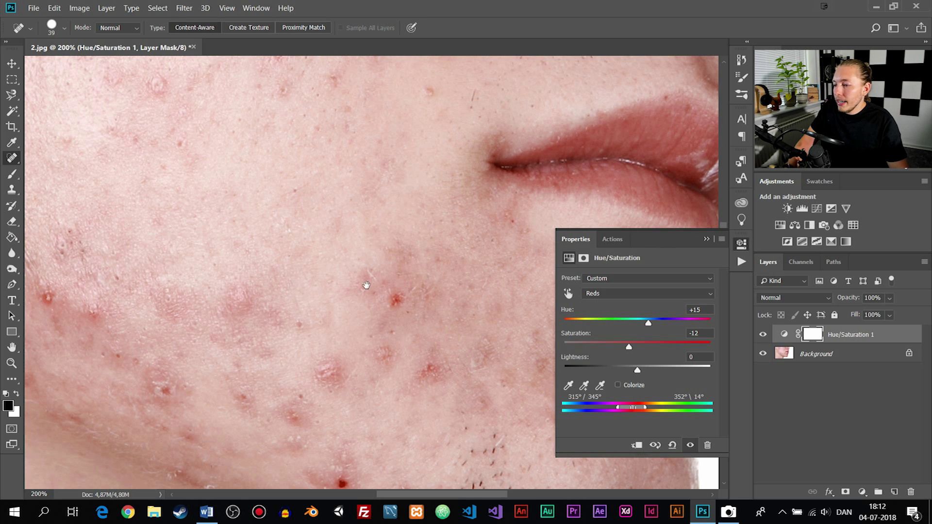
pyautogui.moveTo(400, 367)
pyautogui.mouseDown()
pyautogui.moveTo(430, 254)
pyautogui.moveTo(495, 183)
pyautogui.moveTo(552, 237)
pyautogui.moveTo(505, 323)
pyautogui.moveTo(406, 374)
pyautogui.moveTo(443, 290)
pyautogui.mouseUp()
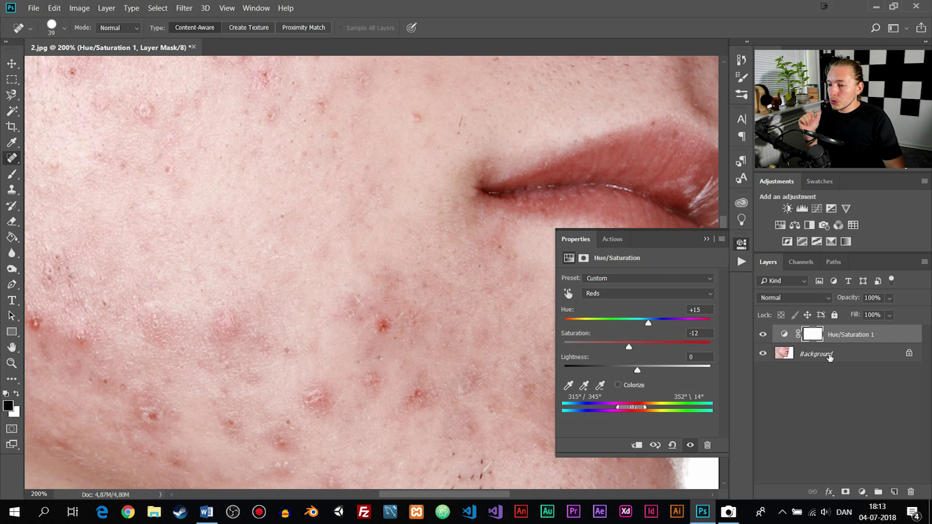
pyautogui.click(830, 358)
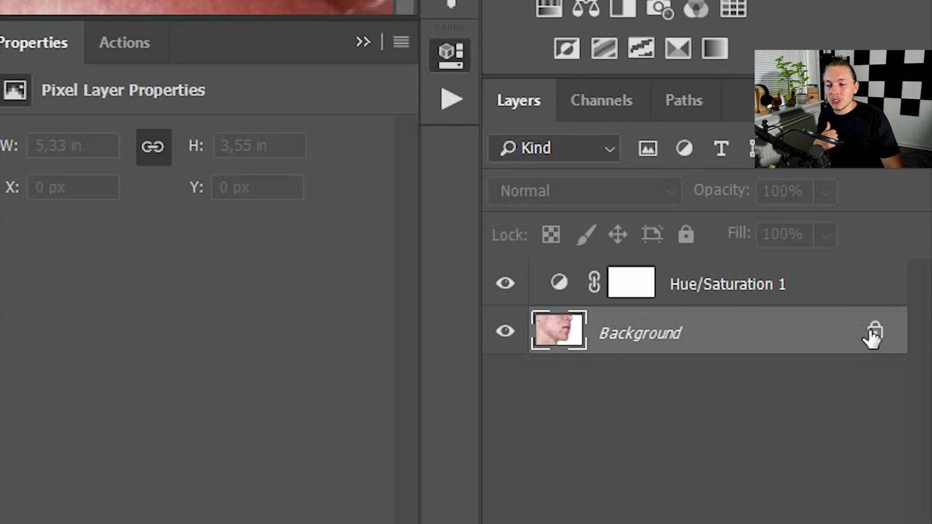
pyautogui.click(908, 354)
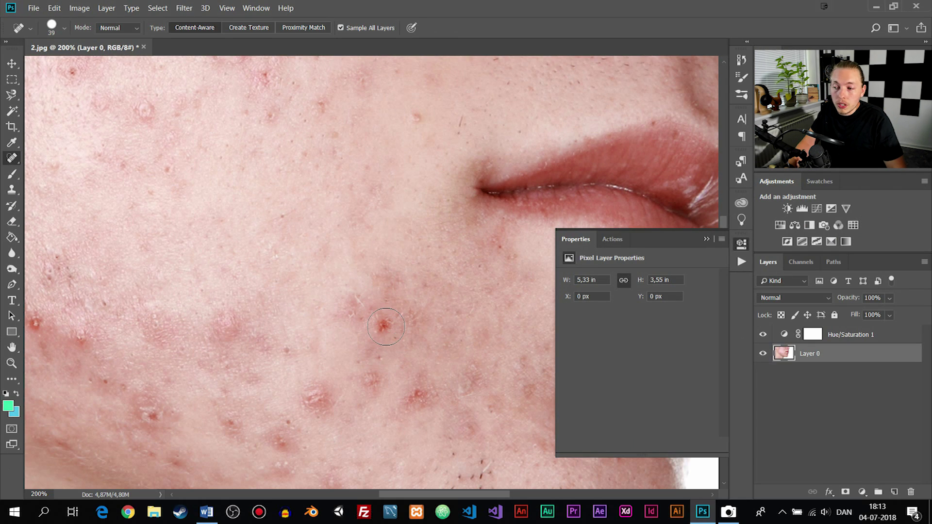
# - Try healing the bright red blemish below the mouth corner directly on the photo layer, and undo it
pyautogui.click(386, 326)
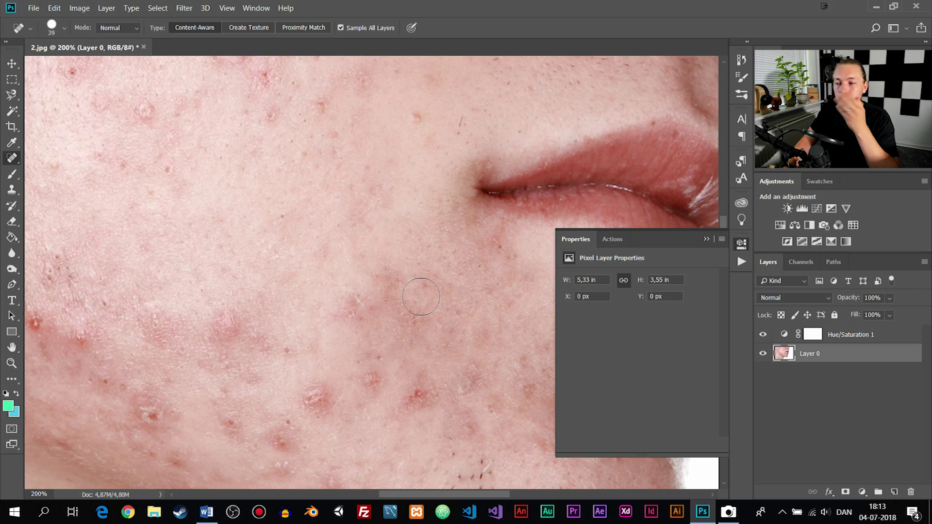
pyautogui.hotkey('ctrl', 'z')
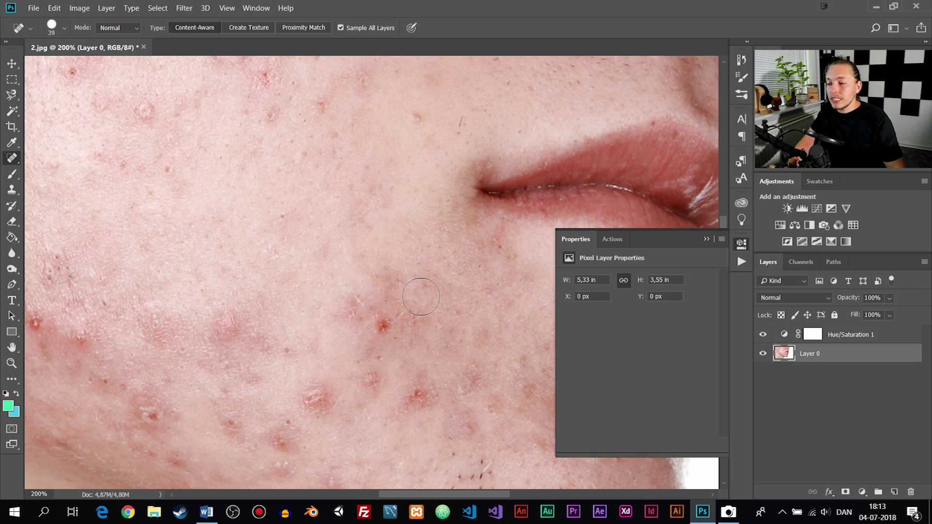
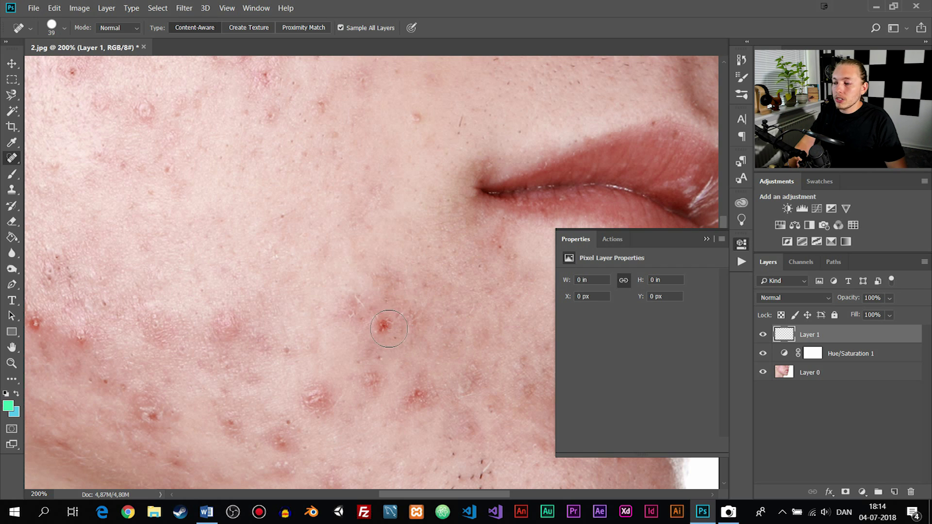
# - Reduce the Spot Healing Brush to size 21 and heal the red blemishes on the lower cheek on Layer 1
pyautogui.keyDown('alt'); pyautogui.rightClick(395, 318); pyautogui.keyUp('alt')
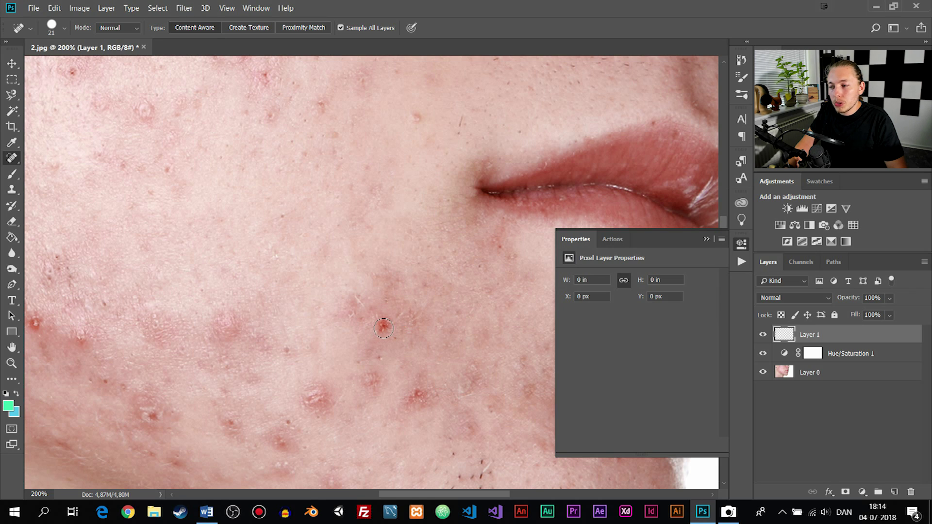
pyautogui.click(383, 328)
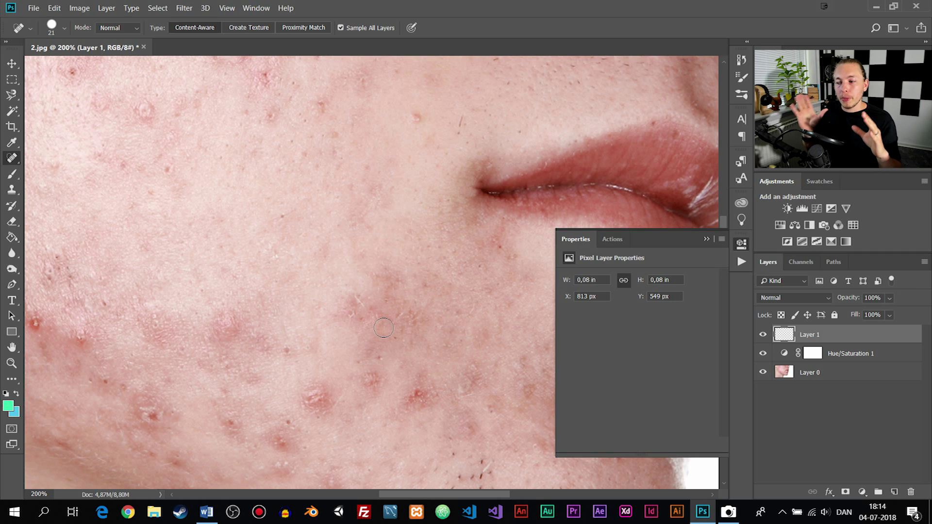
pyautogui.moveTo(376, 362); pyautogui.dragTo(345, 229)
pyautogui.click(318, 374)
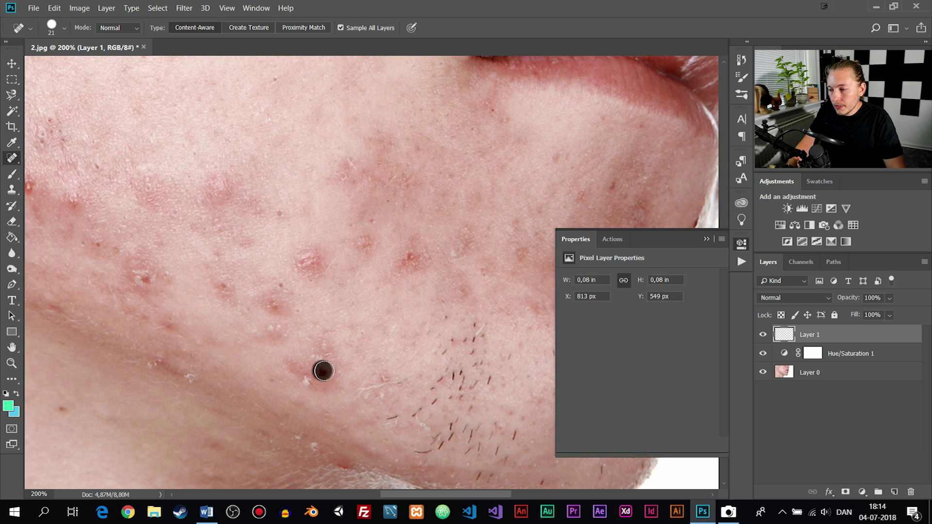
pyautogui.click(362, 241)
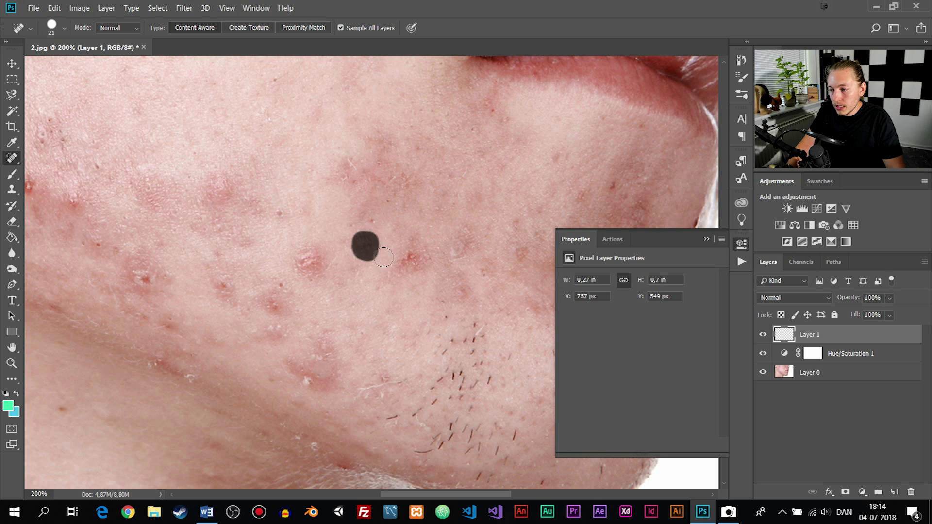
pyautogui.click(413, 258)
pyautogui.click(395, 265)
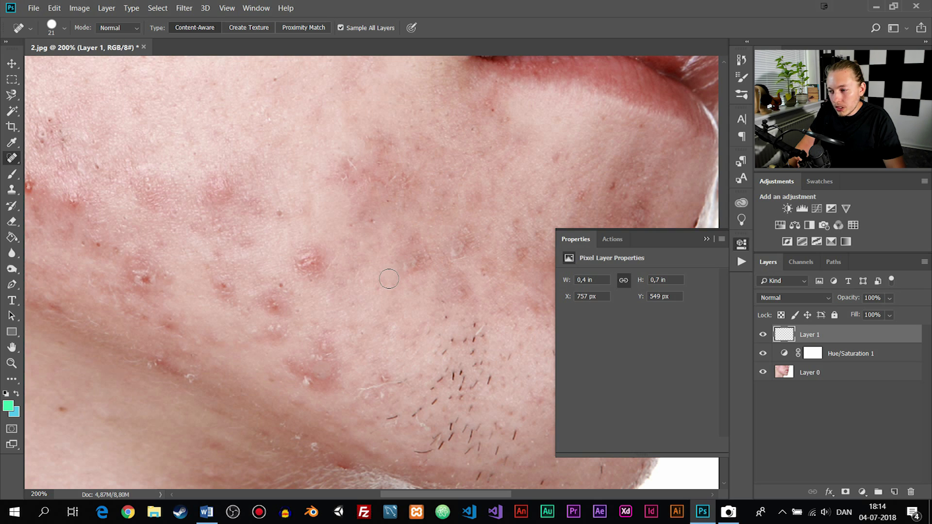
pyautogui.click(383, 279)
pyautogui.click(318, 265)
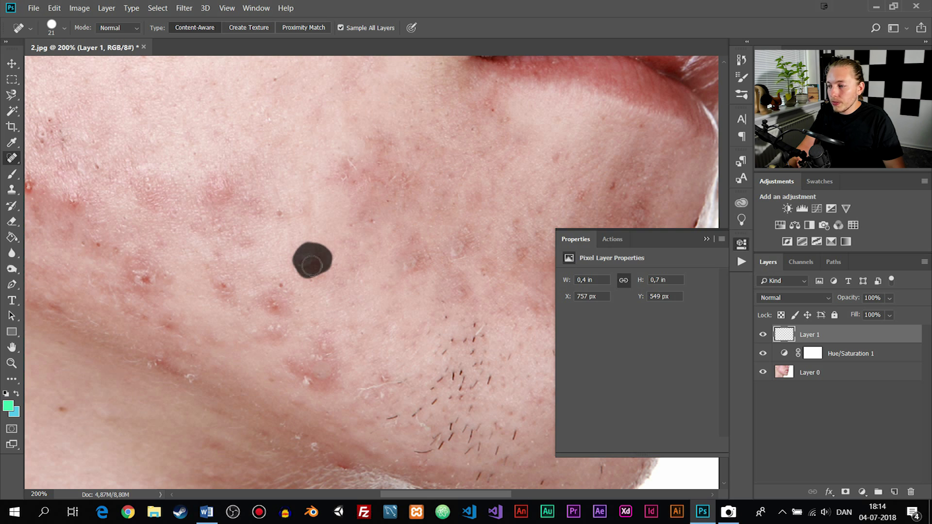
# - Heal the small red spots on the chin below the lower lip on Layer 1
pyautogui.moveTo(413, 339)
pyautogui.mouseDown()
pyautogui.moveTo(285, 235)
pyautogui.moveTo(239, 327)
pyautogui.moveTo(253, 350)
pyautogui.mouseUp()
pyautogui.click(513, 232)
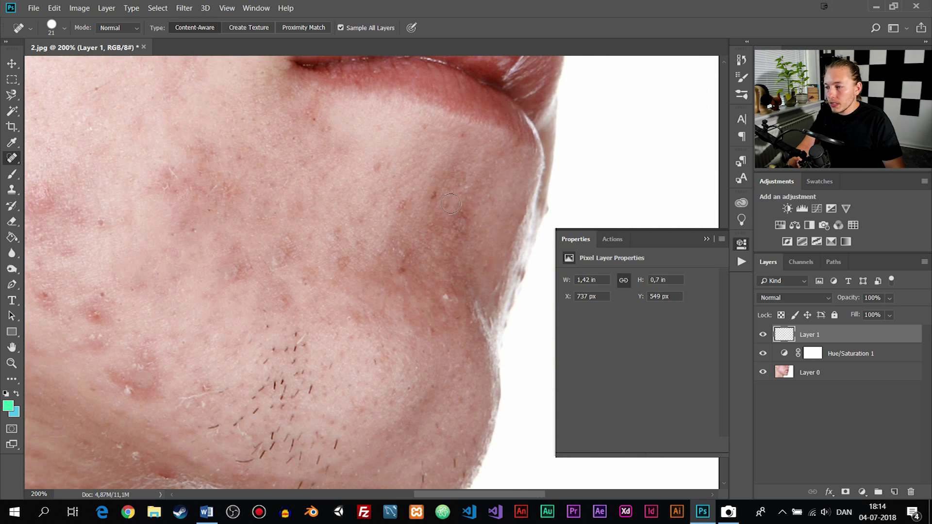
pyautogui.click(430, 193)
pyautogui.click(377, 168)
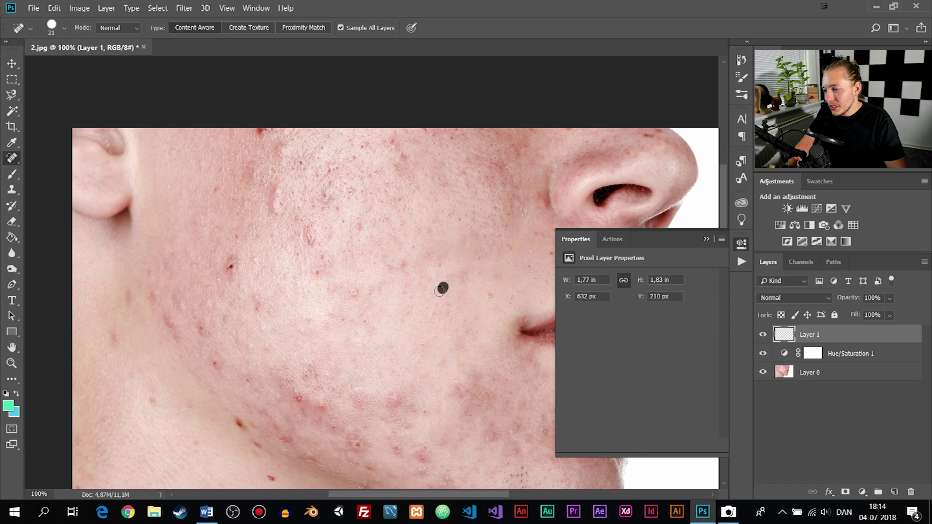
# - Heal the spots on the middle and upper cheek and the dark blemish near the ear on Layer 1
pyautogui.click(352, 294)
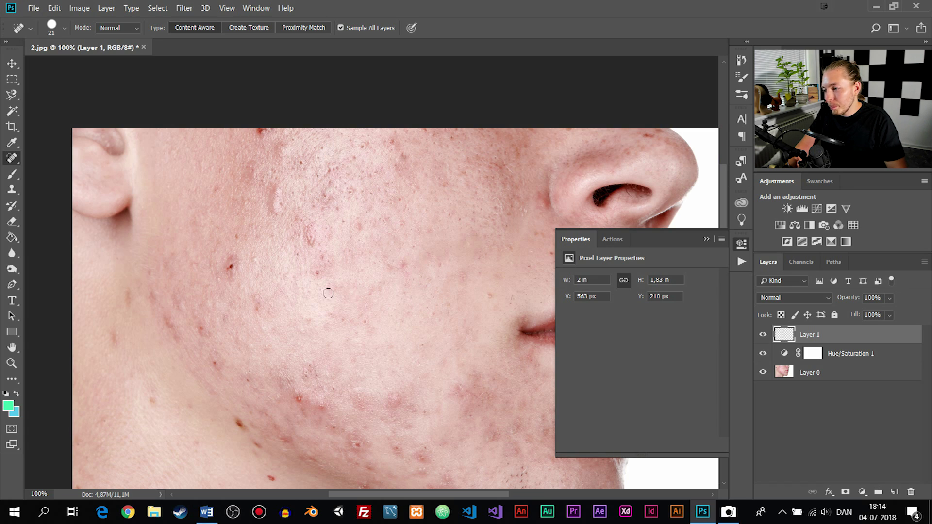
pyautogui.click(319, 275)
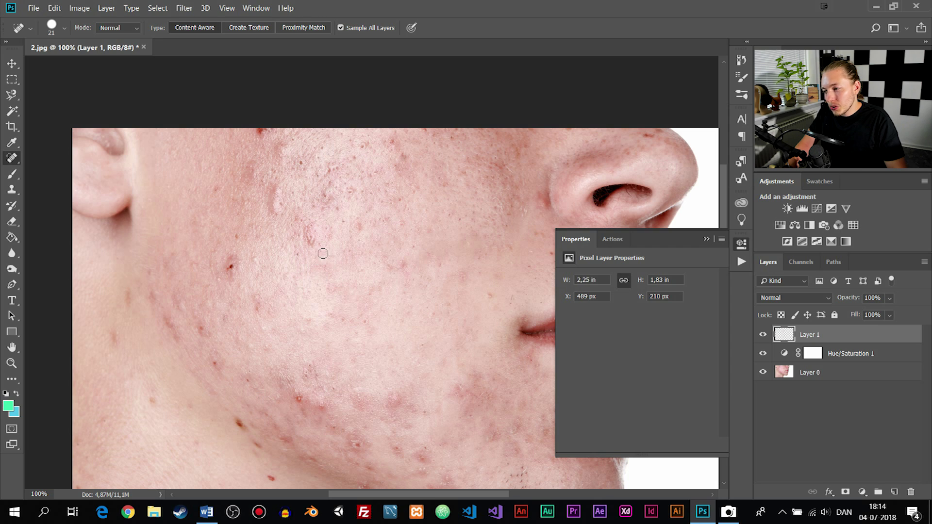
pyautogui.moveTo(309, 231); pyautogui.dragTo(359, 253)
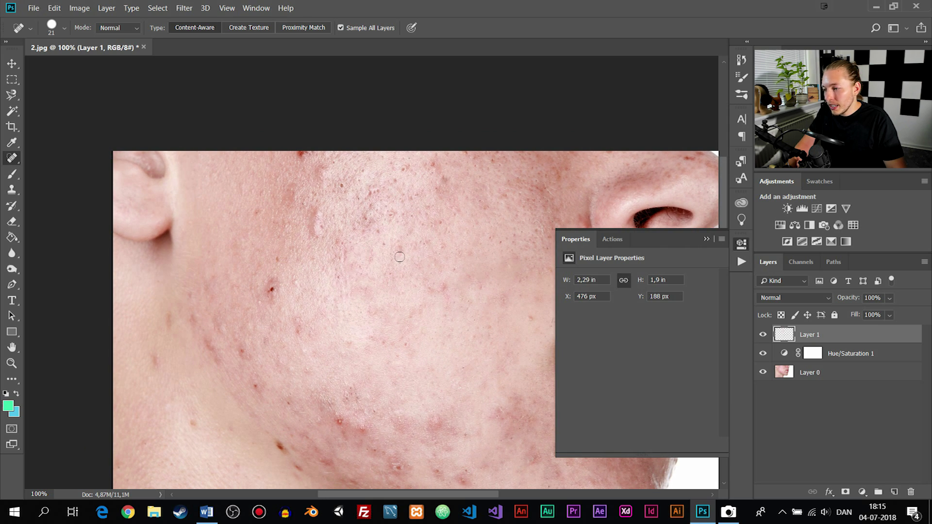
pyautogui.moveTo(318, 226); pyautogui.dragTo(322, 224)
pyautogui.moveTo(275, 281)
pyautogui.mouseDown()
pyautogui.moveTo(266, 290)
pyautogui.moveTo(290, 305)
pyautogui.mouseUp()
pyautogui.moveTo(291, 306)
pyautogui.mouseDown()
pyautogui.moveTo(370, 304)
pyautogui.moveTo(362, 259)
pyautogui.moveTo(340, 261)
pyautogui.mouseUp()
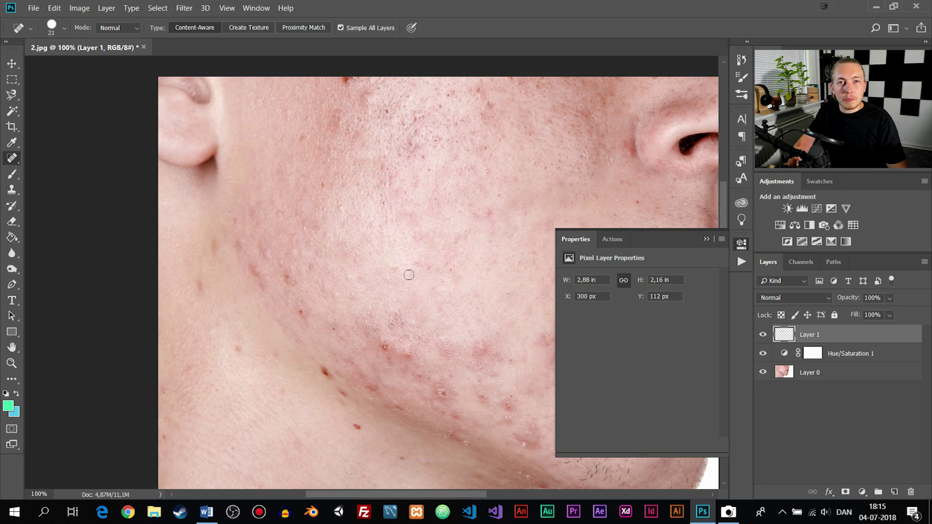
# - Heal the remaining spots along the jawline and neck on Layer 1, reducing the brush to size 7 for fine marks
pyautogui.scroll(1, 395, 344)
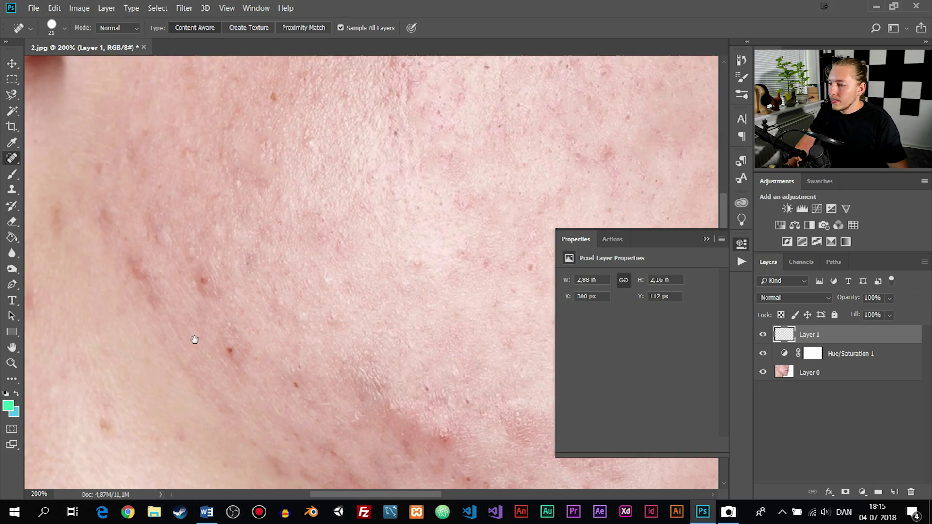
pyautogui.moveTo(195, 339); pyautogui.dragTo(307, 251)
pyautogui.moveTo(257, 379); pyautogui.dragTo(289, 407)
pyautogui.moveTo(437, 413); pyautogui.dragTo(362, 247)
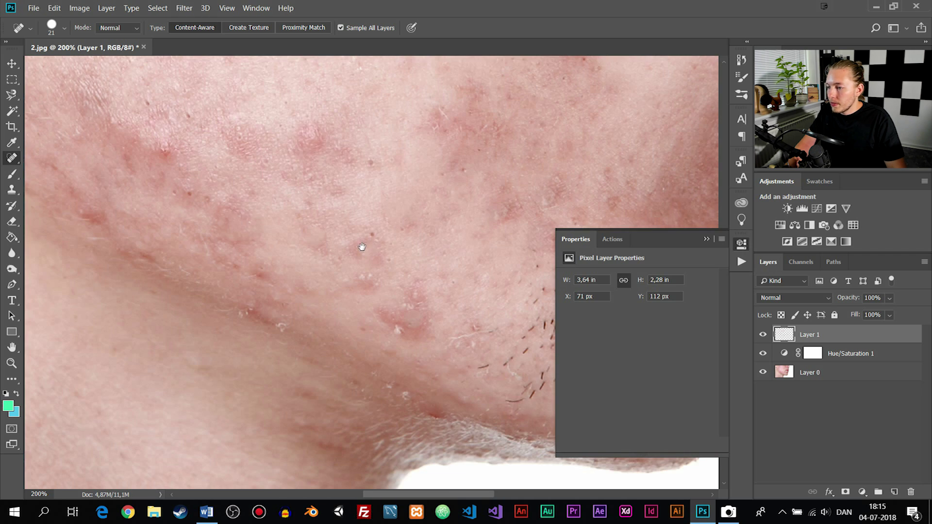
pyautogui.moveTo(433, 404)
pyautogui.mouseDown()
pyautogui.moveTo(214, 341)
pyautogui.moveTo(359, 282)
pyautogui.mouseUp()
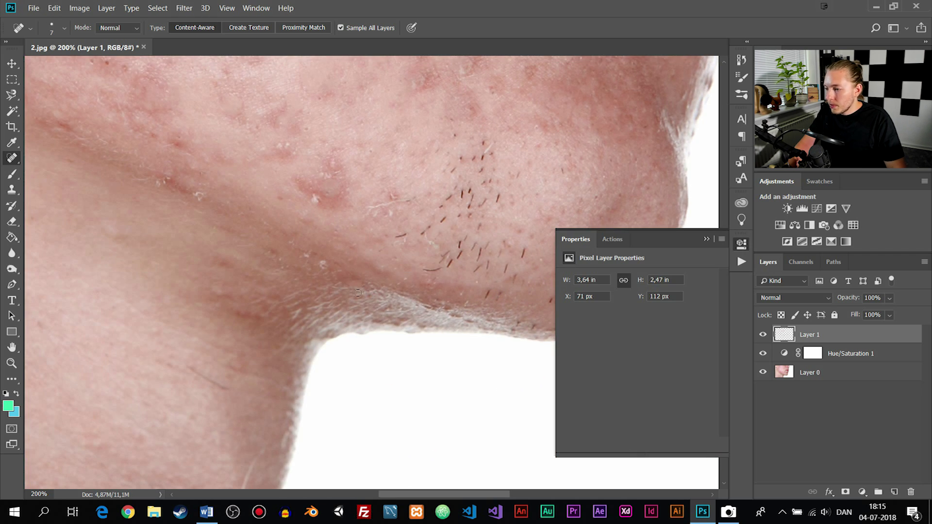
pyautogui.moveTo(180, 193); pyautogui.dragTo(286, 265)
pyautogui.scroll(10, 286, 266)
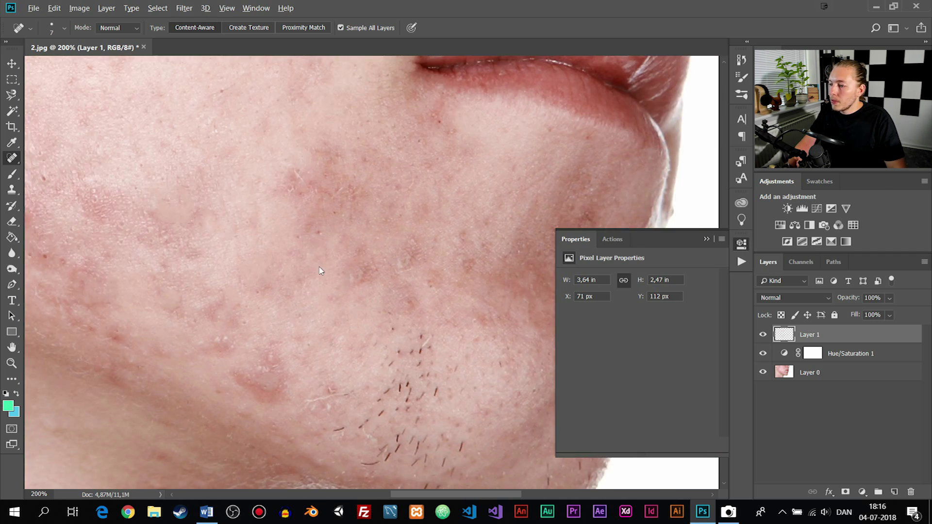
# - Enlarge the Spot Healing Brush to size 19 and heal the marks on the upper and outer cheek on Layer 1
pyautogui.hscroll(3, 357, 314)
pyautogui.scroll(5, 270, 273)
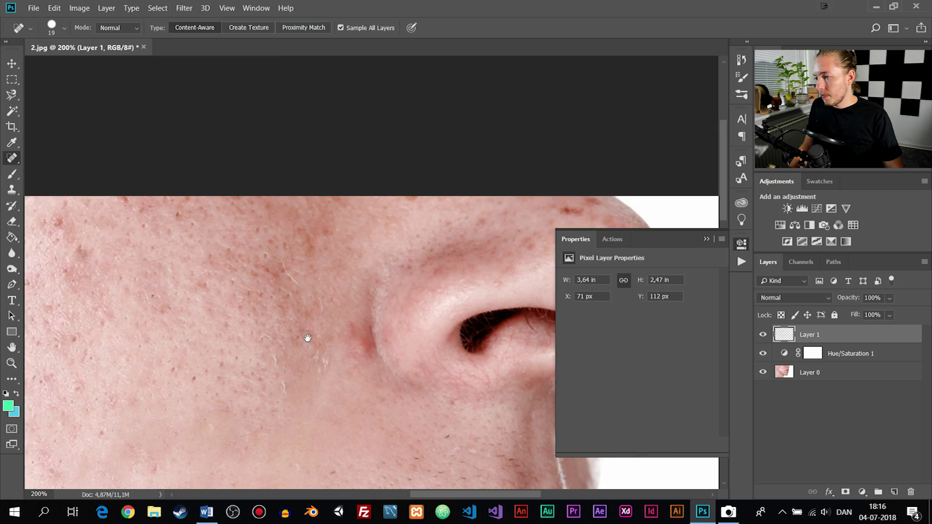
pyautogui.hscroll(3, 479, 173)
pyautogui.hscroll(-3, 366, 274)
pyautogui.hscroll(-5, 367, 274)
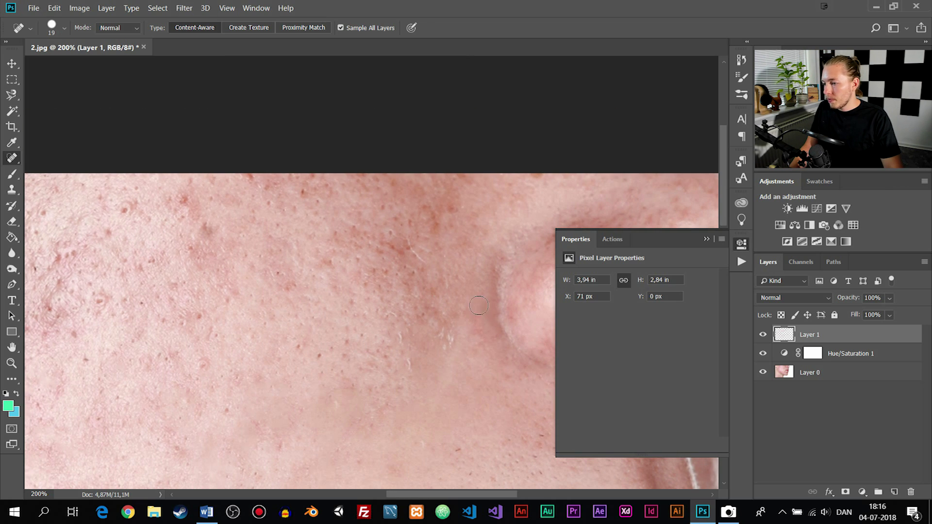
pyautogui.scroll(-2, 255, 150)
pyautogui.hscroll(3, 255, 150)
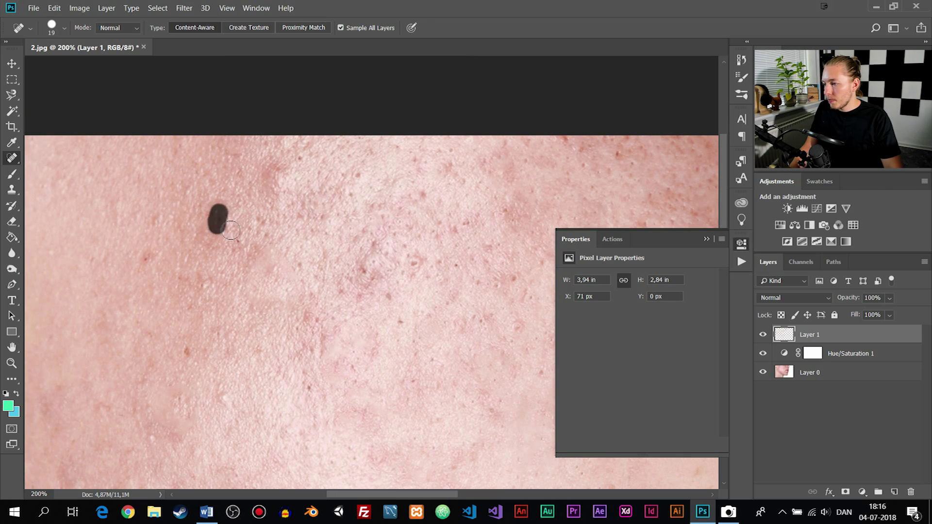
# - Heal the remaining small spots on the lower cheek, along the jawline and around the chin on Layer 1
pyautogui.scroll(-3, 214, 214)
pyautogui.scroll(2, 251, 196)
pyautogui.scroll(-3, 252, 194)
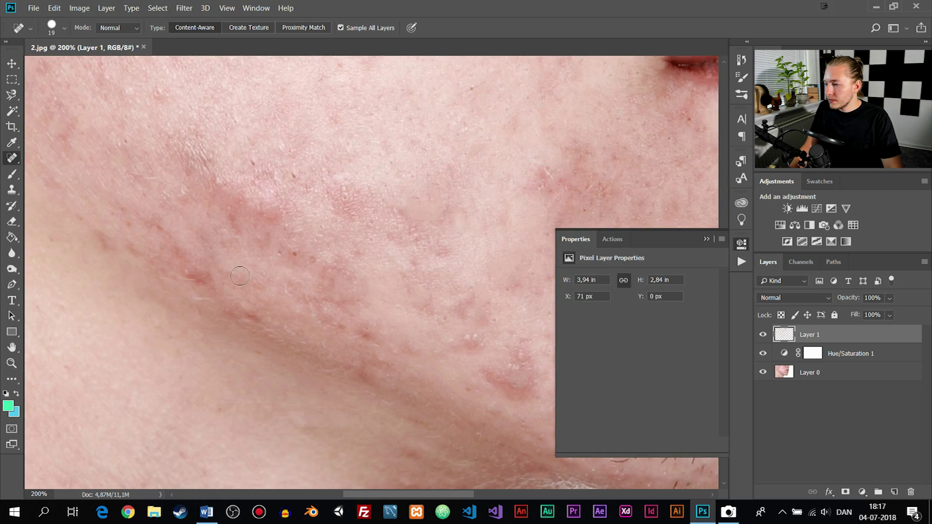
pyautogui.hscroll(-3, 414, 243)
pyautogui.scroll(-5, 441, 190)
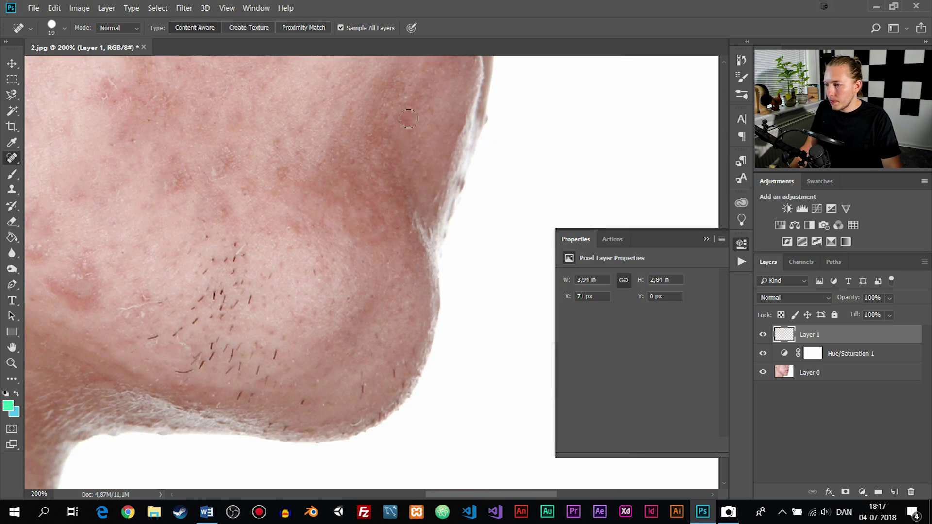
pyautogui.scroll(5, 386, 155)
pyautogui.hscroll(-3, 217, 270)
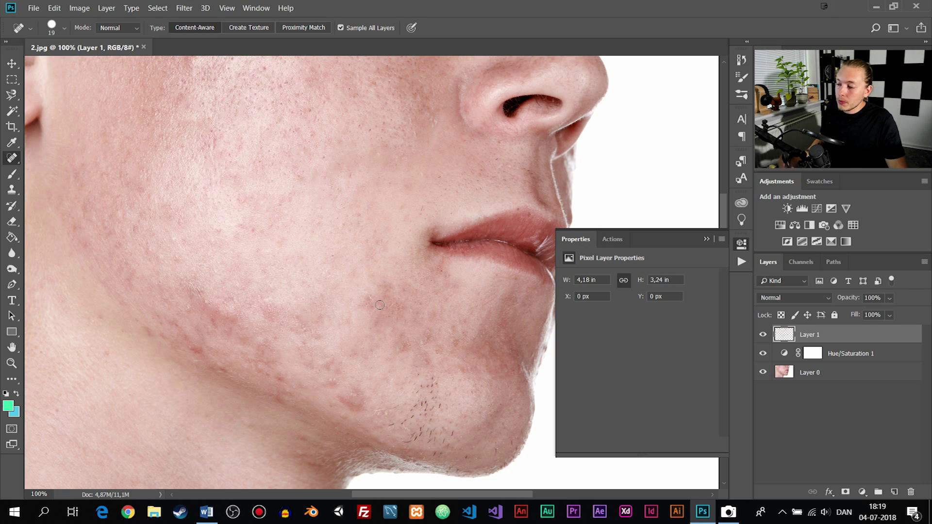
# - Set the Spot Healing Brush to size 45 and heal the red patches on the lower cheek on Layer 1
pyautogui.moveTo(296, 257)
pyautogui.mouseDown()
pyautogui.moveTo(315, 266)
pyautogui.moveTo(295, 241)
pyautogui.moveTo(320, 250)
pyautogui.moveTo(292, 240)
pyautogui.moveTo(312, 253)
pyautogui.moveTo(313, 270)
pyautogui.moveTo(301, 30)
pyautogui.moveTo(309, 233)
pyautogui.moveTo(309, 112)
pyautogui.moveTo(310, 146)
pyautogui.mouseUp()
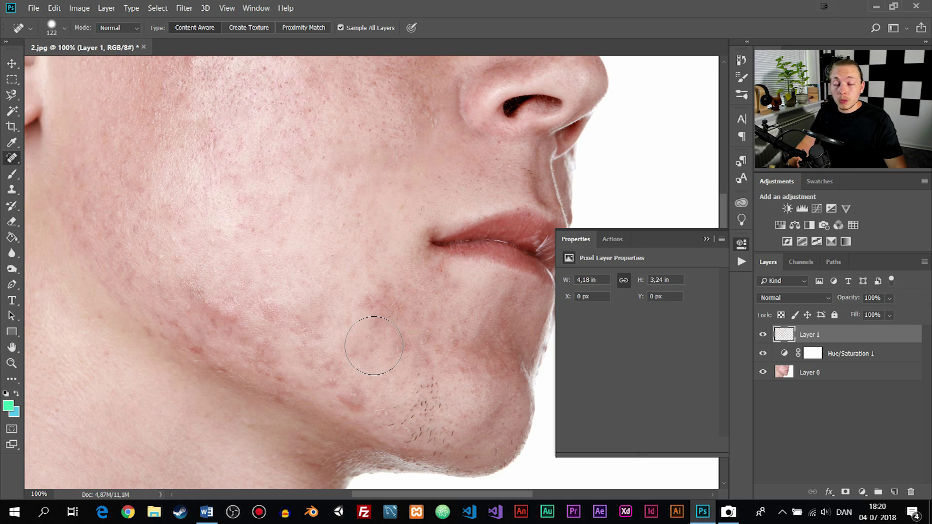
pyautogui.rightClick(328, 249)
pyautogui.keyDown('alt'); pyautogui.rightClick(328, 249); pyautogui.keyUp('alt')
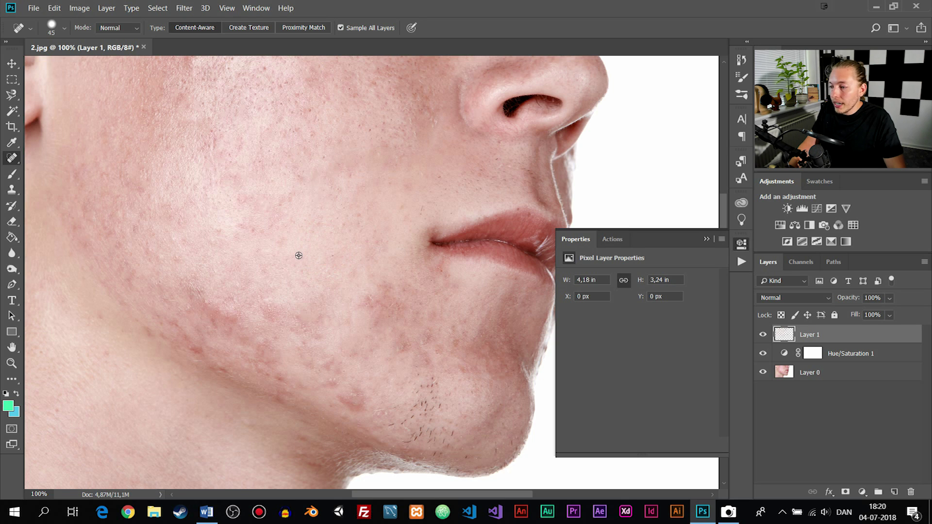
pyautogui.hotkey('ctrl', '+')
pyautogui.moveTo(203, 301)
pyautogui.mouseDown()
pyautogui.moveTo(312, 233)
pyautogui.moveTo(450, 273)
pyautogui.moveTo(437, 229)
pyautogui.mouseUp()
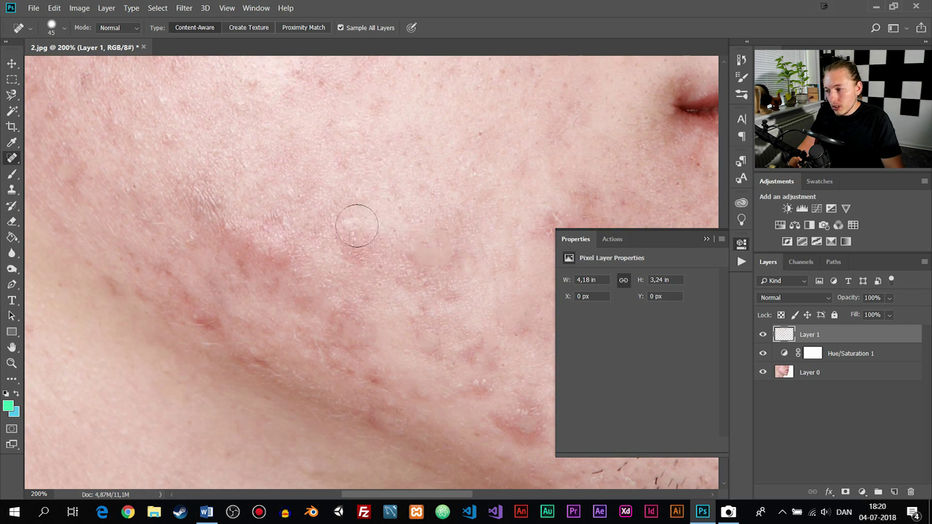
pyautogui.moveTo(345, 243)
pyautogui.mouseDown()
pyautogui.moveTo(364, 219)
pyautogui.moveTo(427, 282)
pyautogui.mouseUp()
pyautogui.moveTo(416, 342); pyautogui.dragTo(352, 243)
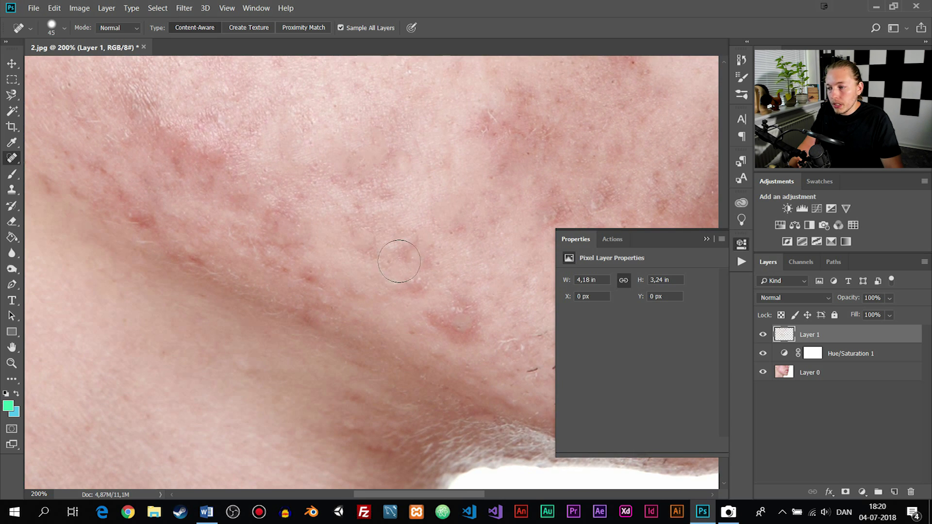
# - Heal the large red patch on the lower jaw beside the chin stubble on Layer 1
pyautogui.click(444, 305)
pyautogui.moveTo(451, 317)
pyautogui.mouseDown()
pyautogui.moveTo(358, 259)
pyautogui.moveTo(362, 274)
pyautogui.moveTo(387, 280)
pyautogui.moveTo(374, 258)
pyautogui.mouseUp()
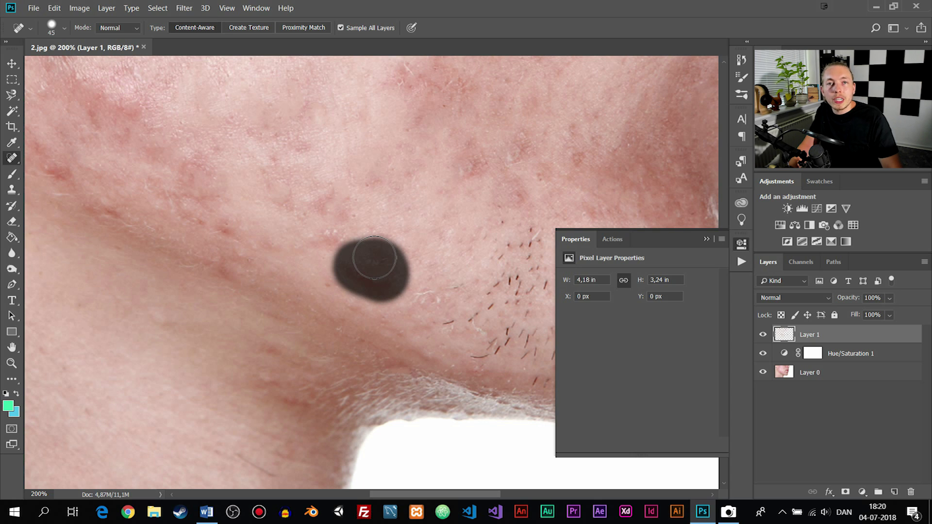
pyautogui.moveTo(374, 258); pyautogui.dragTo(373, 261)
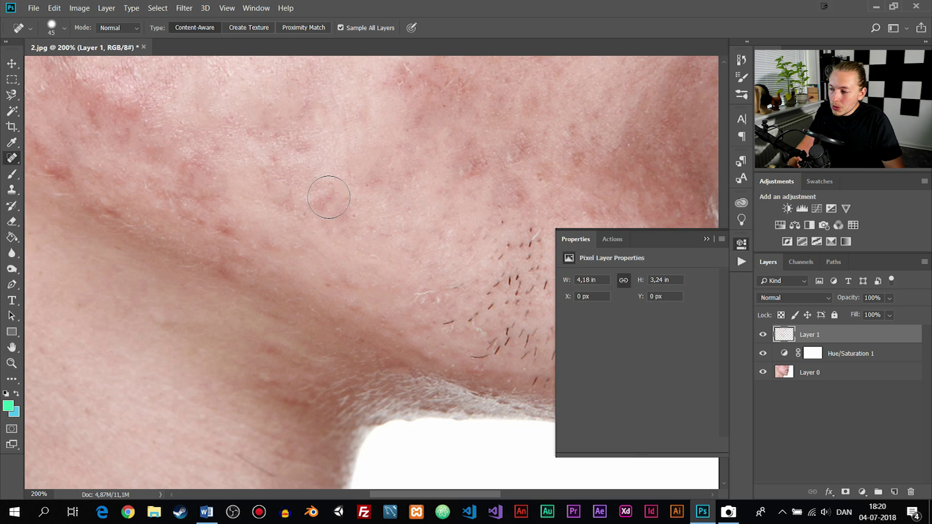
# - Heal the blotchy redness on the cheek just above the jawline with the size 45 brush on Layer 1
pyautogui.moveTo(254, 165); pyautogui.dragTo(420, 243)
pyautogui.click(457, 260)
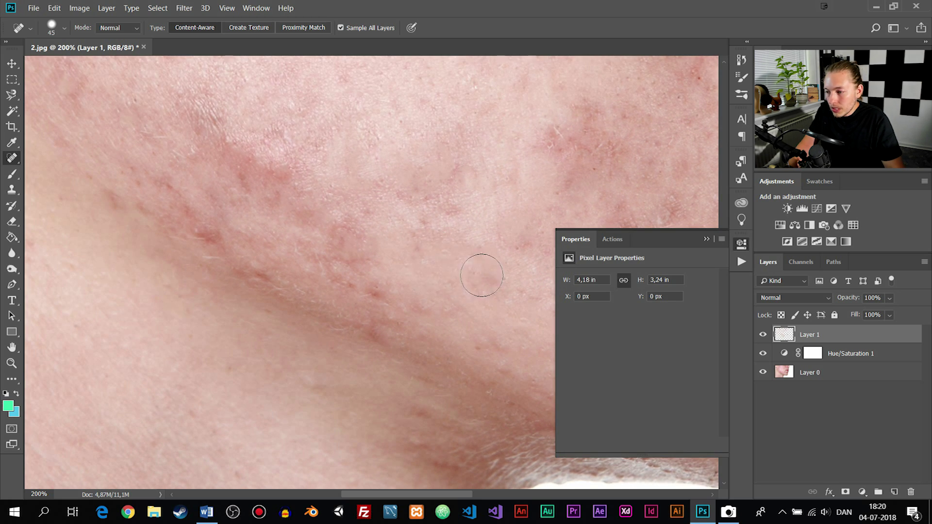
pyautogui.click(451, 202)
pyautogui.moveTo(333, 166); pyautogui.dragTo(486, 230)
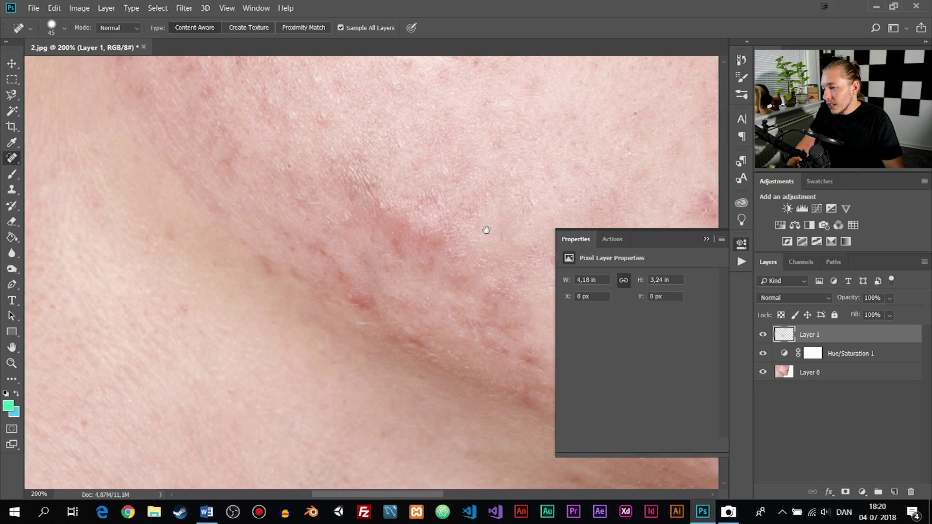
pyautogui.moveTo(351, 187); pyautogui.dragTo(449, 255)
pyautogui.moveTo(369, 216)
pyautogui.mouseDown()
pyautogui.moveTo(442, 277)
pyautogui.moveTo(350, 150)
pyautogui.moveTo(416, 191)
pyautogui.mouseUp()
pyautogui.click(391, 171)
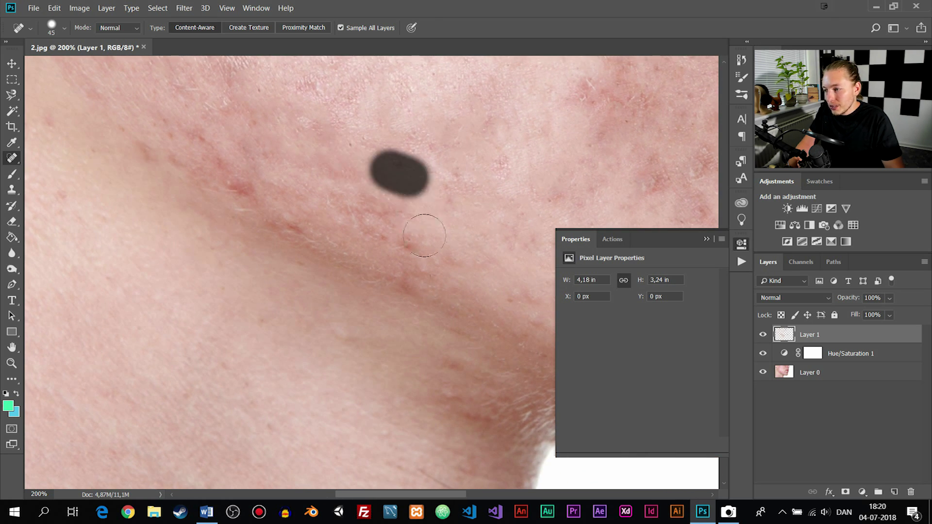
# - Heal the red areas above the chin stubble and on the cheek below the mouth corner on Layer 1
pyautogui.moveTo(444, 233)
pyautogui.mouseDown()
pyautogui.moveTo(489, 258)
pyautogui.moveTo(387, 242)
pyautogui.moveTo(321, 325)
pyautogui.moveTo(372, 260)
pyautogui.moveTo(405, 401)
pyautogui.moveTo(304, 343)
pyautogui.mouseUp()
pyautogui.moveTo(384, 124); pyautogui.dragTo(291, 131)
pyautogui.moveTo(372, 275); pyautogui.dragTo(265, 149)
pyautogui.moveTo(291, 427); pyautogui.dragTo(293, 191)
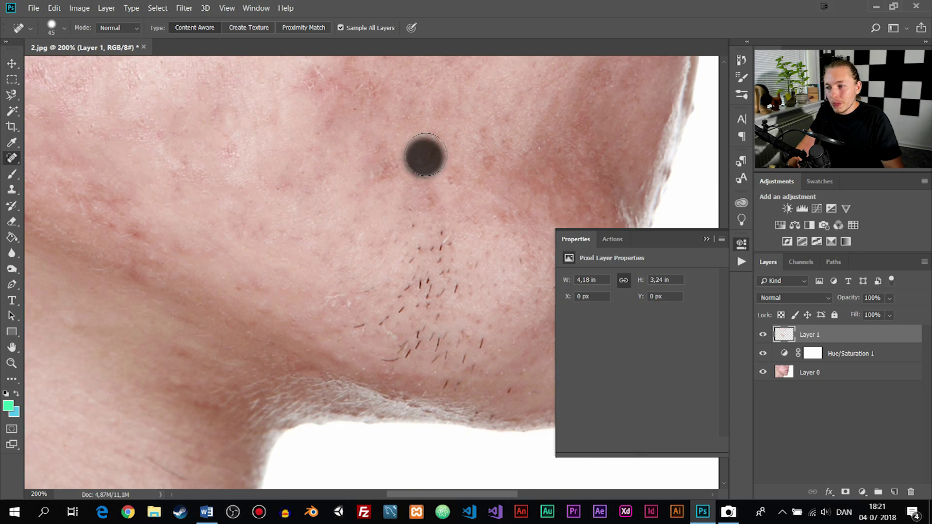
pyautogui.moveTo(425, 154); pyautogui.dragTo(427, 142)
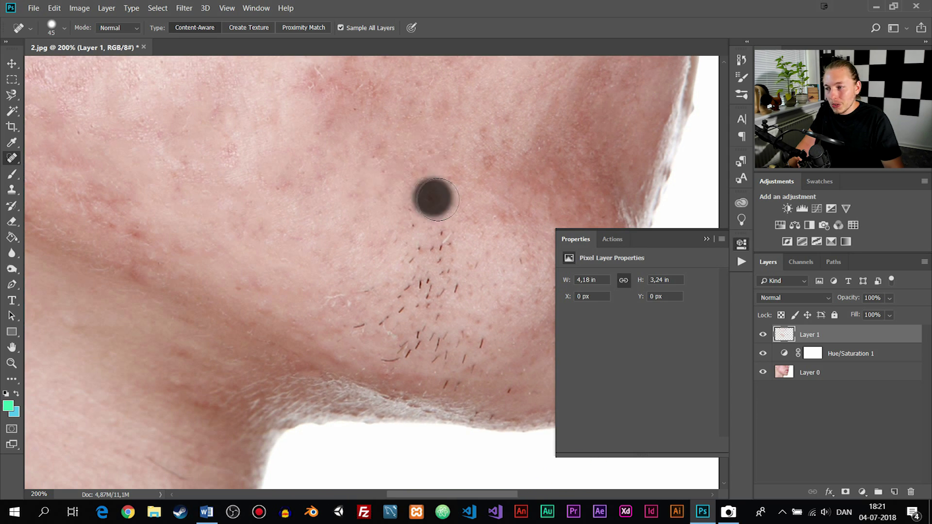
pyautogui.moveTo(435, 199)
pyautogui.mouseDown()
pyautogui.moveTo(470, 180)
pyautogui.moveTo(495, 146)
pyautogui.mouseUp()
pyautogui.moveTo(353, 143); pyautogui.dragTo(480, 211)
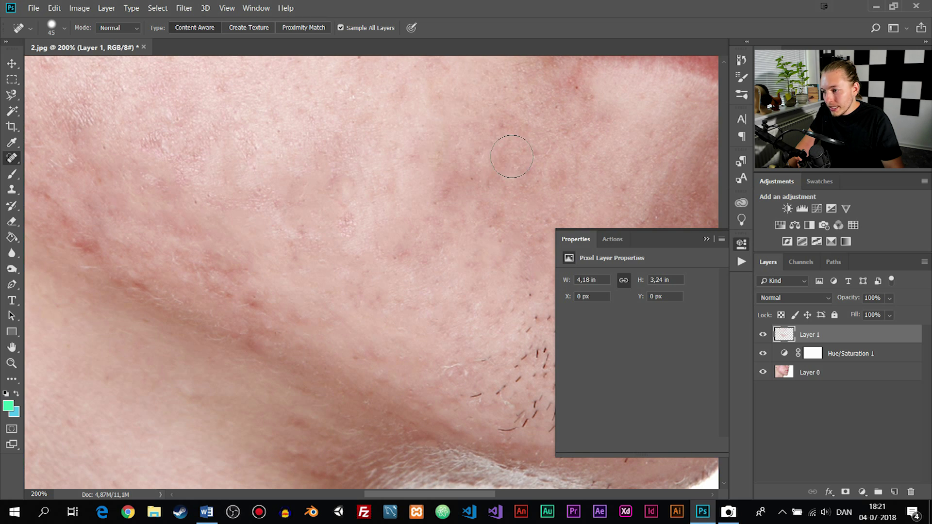
pyautogui.moveTo(456, 179)
pyautogui.mouseDown()
pyautogui.moveTo(393, 249)
pyautogui.moveTo(471, 124)
pyautogui.mouseUp()
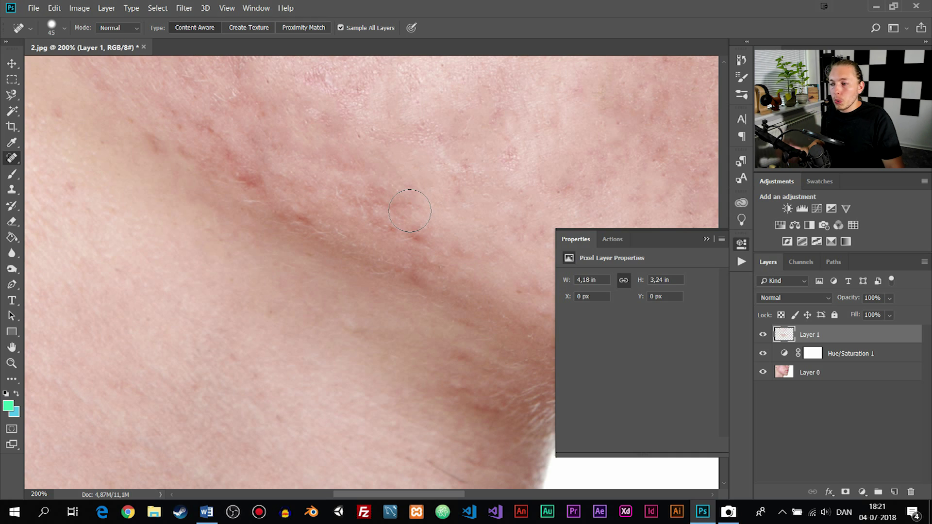
# - Heal the red marks along the middle of the jawline on Layer 1
pyautogui.click(457, 246)
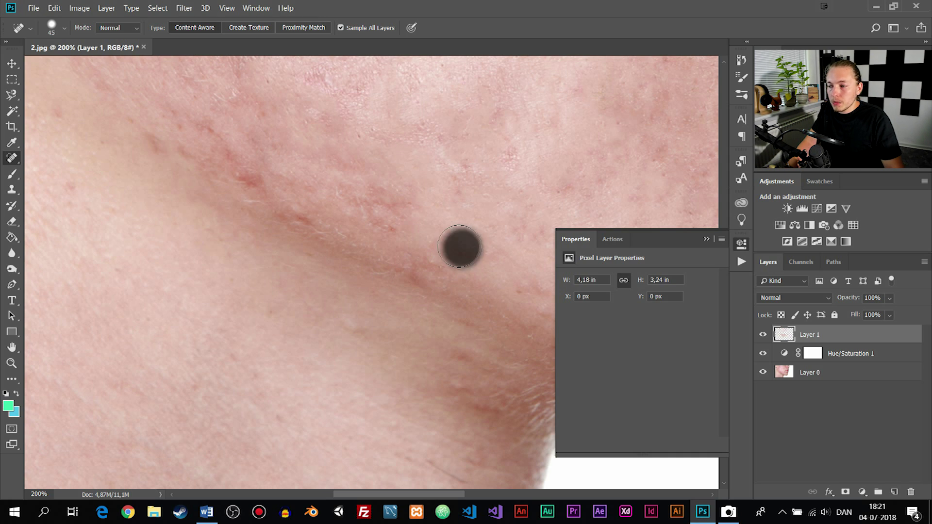
pyautogui.moveTo(354, 184)
pyautogui.mouseDown()
pyautogui.moveTo(383, 209)
pyautogui.moveTo(358, 235)
pyautogui.moveTo(378, 252)
pyautogui.mouseUp()
pyautogui.click(383, 209)
pyautogui.click(378, 253)
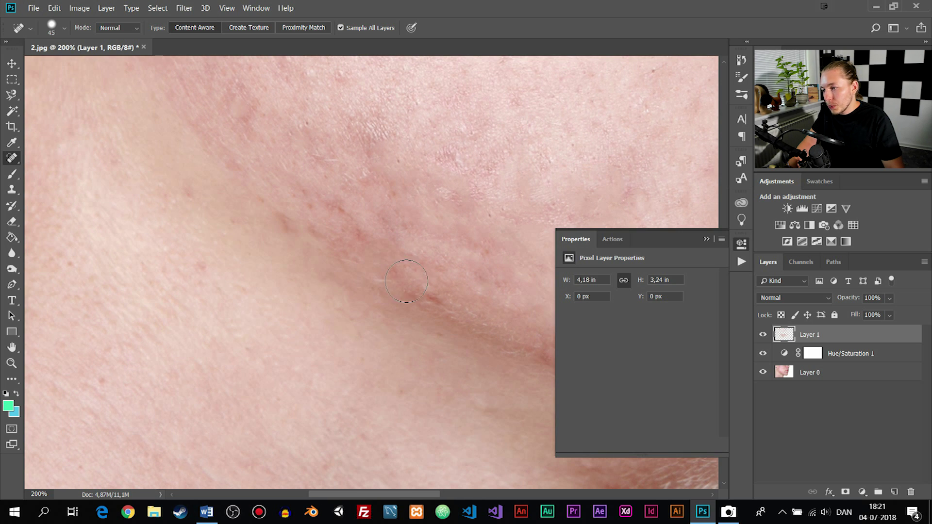
# - Heal the red spots farther up the jawline toward the ear on Layer 1
pyautogui.click(423, 298)
pyautogui.click(382, 276)
pyautogui.click(283, 214)
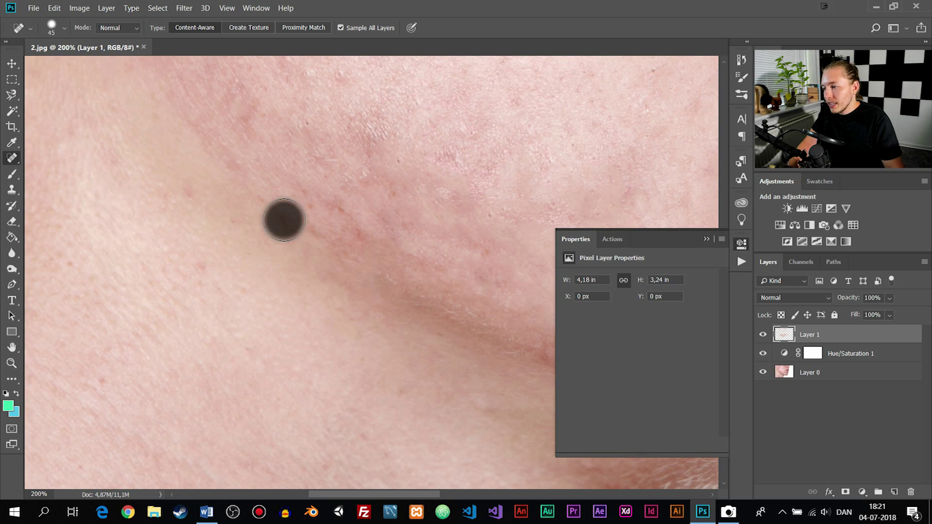
pyautogui.click(312, 223)
pyautogui.moveTo(312, 222)
pyautogui.mouseDown()
pyautogui.moveTo(93, 169)
pyautogui.moveTo(306, 281)
pyautogui.moveTo(475, 287)
pyautogui.mouseUp()
pyautogui.click(269, 120)
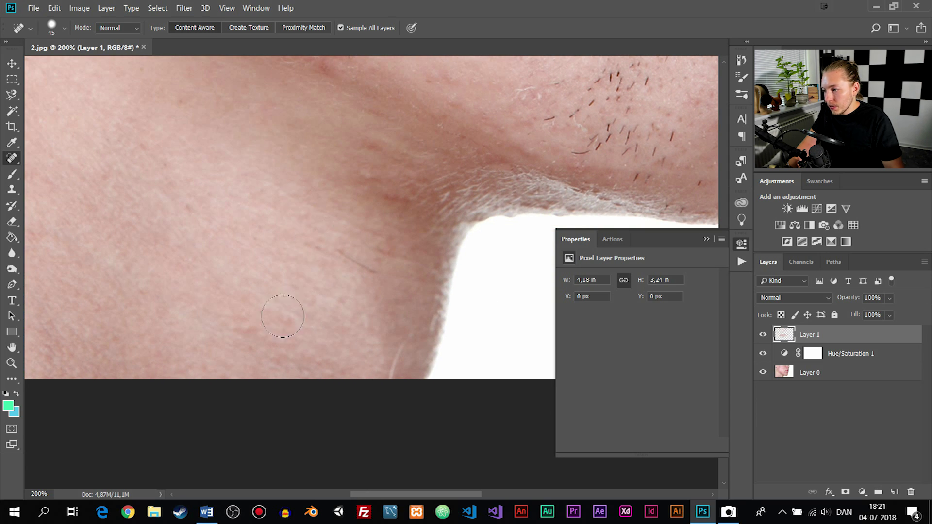
# - Heal the reddish spot and remove the dark stray hair on the neck below the jaw on Layer 1
pyautogui.click(251, 318)
pyautogui.moveTo(334, 242); pyautogui.dragTo(379, 283)
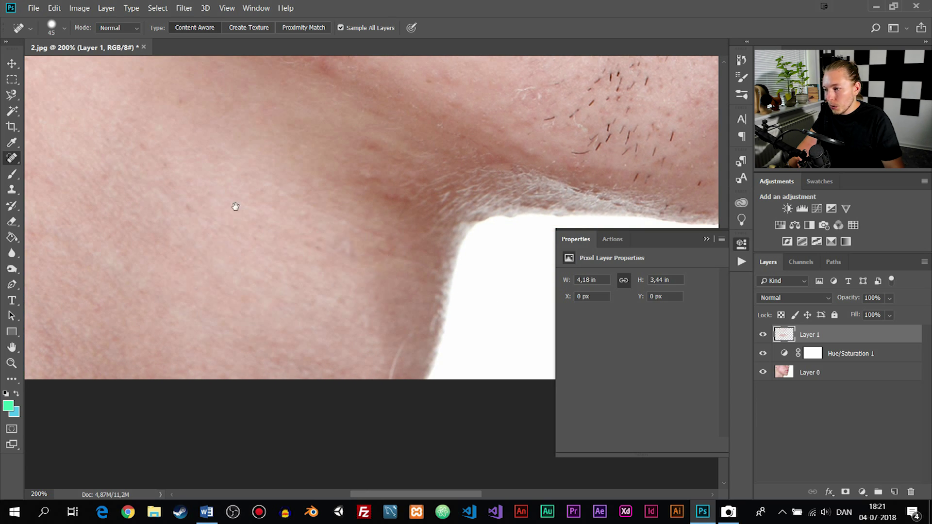
pyautogui.moveTo(235, 206); pyautogui.dragTo(362, 258)
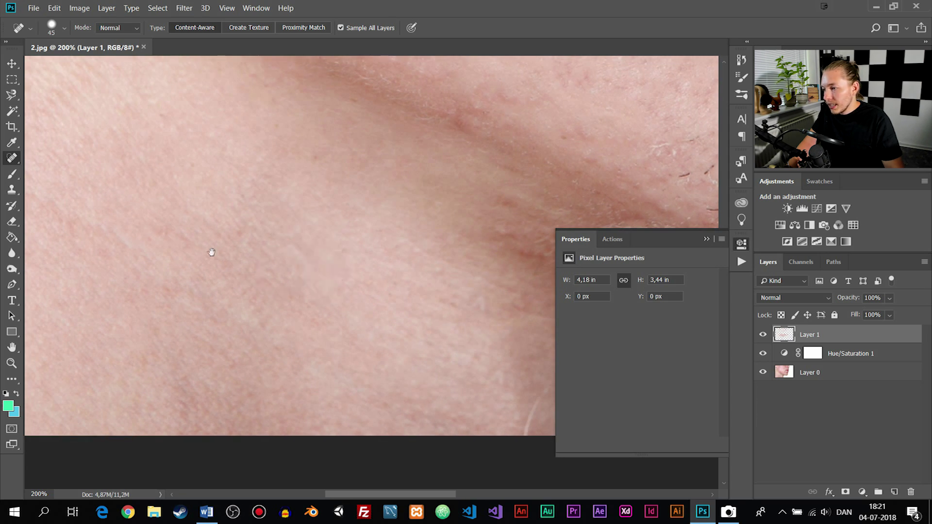
# - Heal the leftover redness below the mouth corner and on the cheek on Layer 1
pyautogui.moveTo(210, 251); pyautogui.dragTo(344, 308)
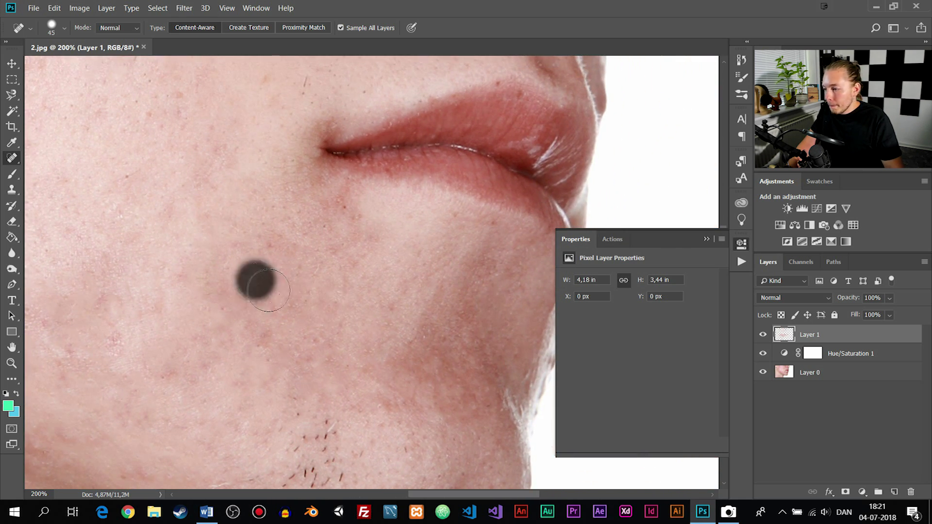
pyautogui.moveTo(227, 188)
pyautogui.mouseDown()
pyautogui.moveTo(323, 225)
pyautogui.moveTo(177, 63)
pyautogui.mouseUp()
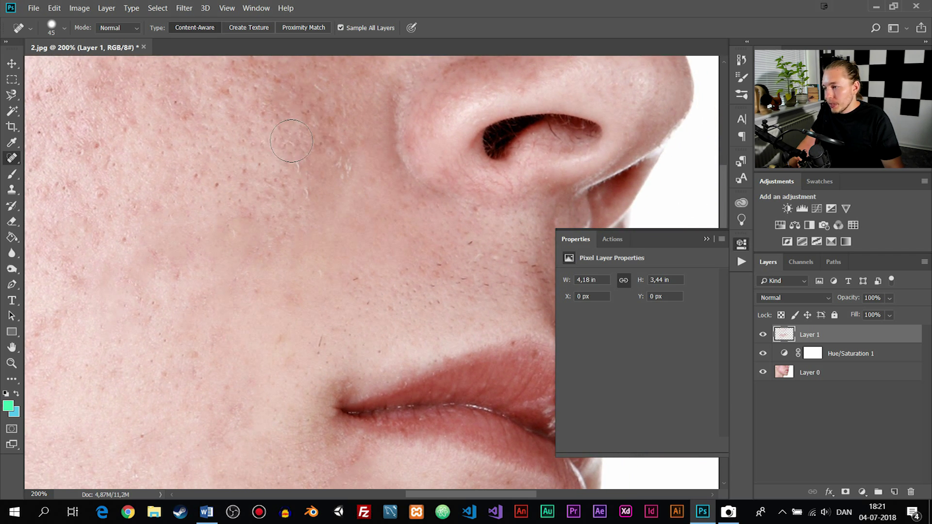
pyautogui.moveTo(291, 141)
pyautogui.mouseDown()
pyautogui.moveTo(489, 191)
pyautogui.moveTo(526, 260)
pyautogui.moveTo(439, 184)
pyautogui.moveTo(466, 208)
pyautogui.mouseUp()
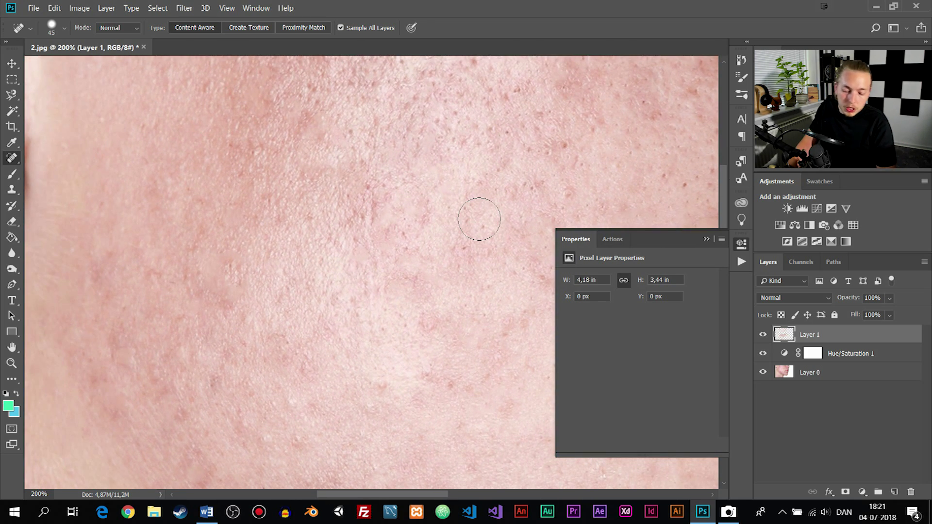
# - View the whole photo and compare it before and after healing by hiding and showing Layer 1
pyautogui.hotkey('ctrl', '-')
pyautogui.hotkey('ctrl', '-')
pyautogui.hotkey('ctrl', '-')
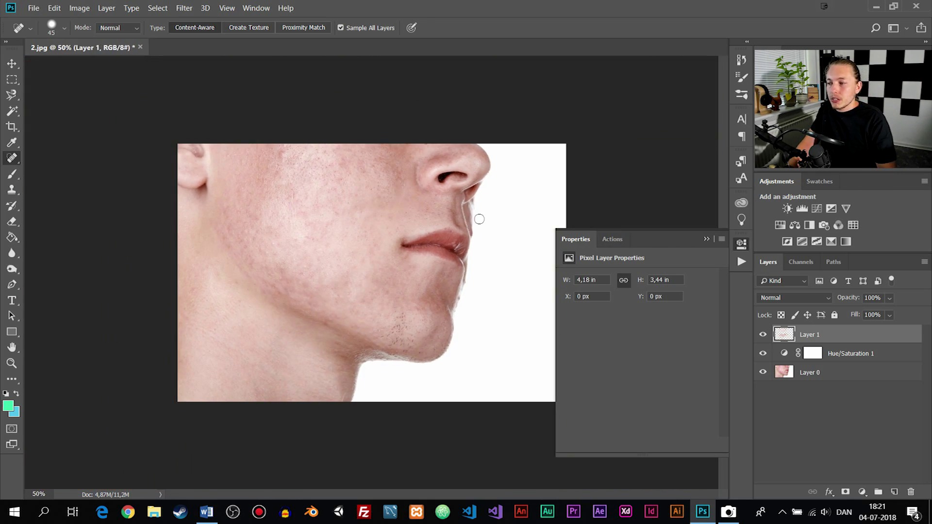
pyautogui.click(280, 155)
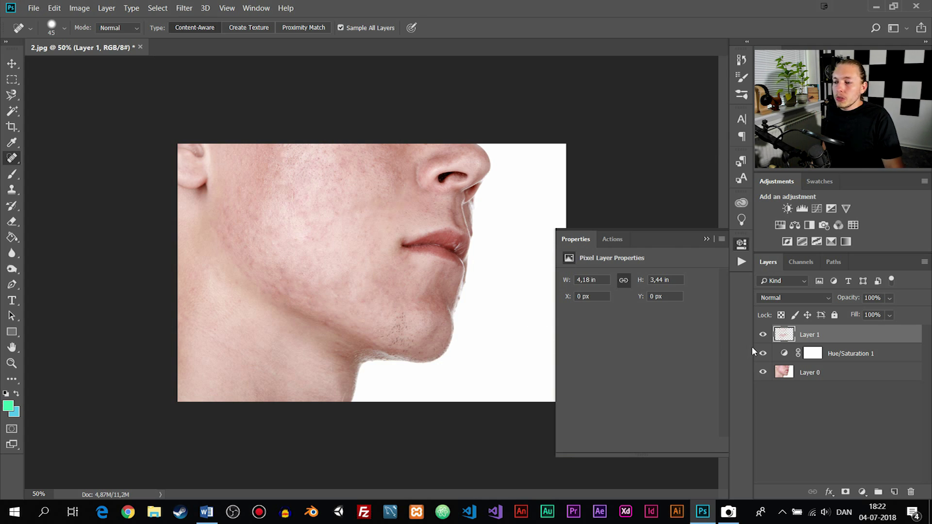
pyautogui.click(763, 335)
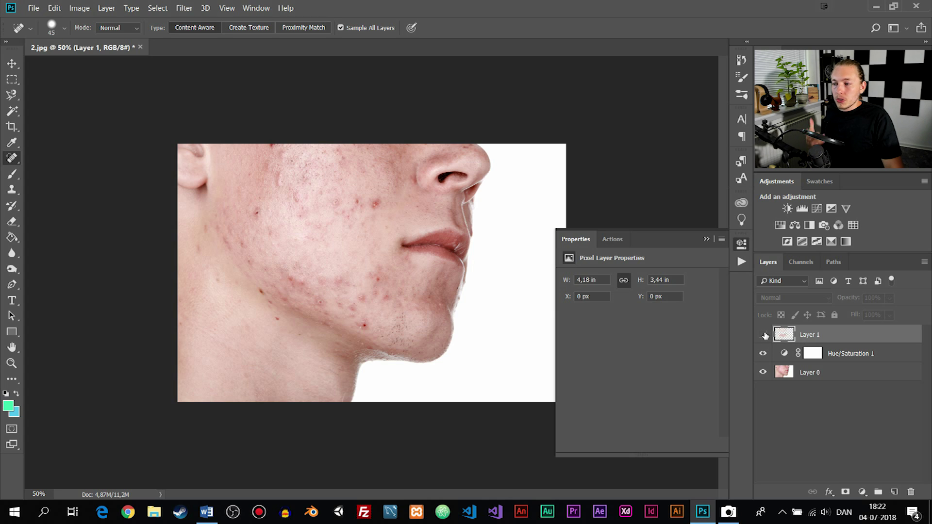
pyautogui.click(764, 335)
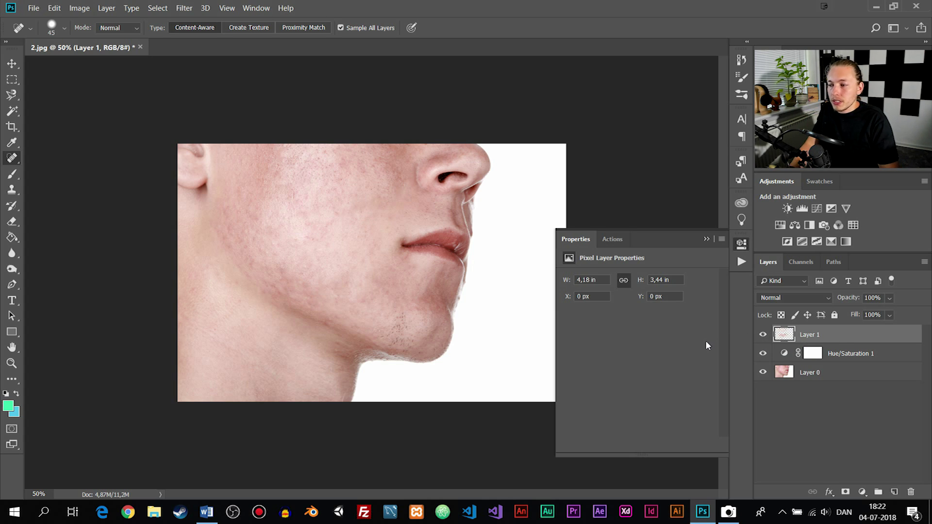
# - Heal the remaining red spots on the upper cheek at 100% zoom on Layer 1
pyautogui.hotkey('ctrl', '1')
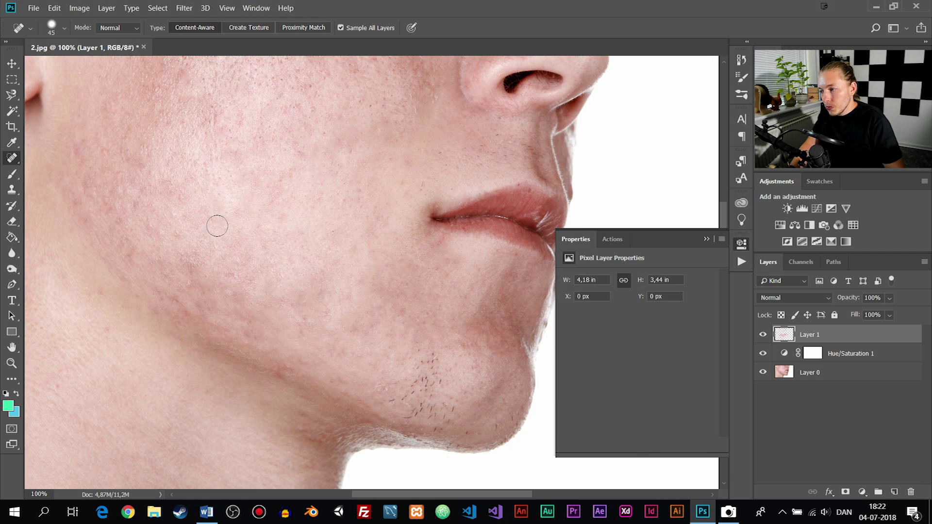
pyautogui.click(156, 175)
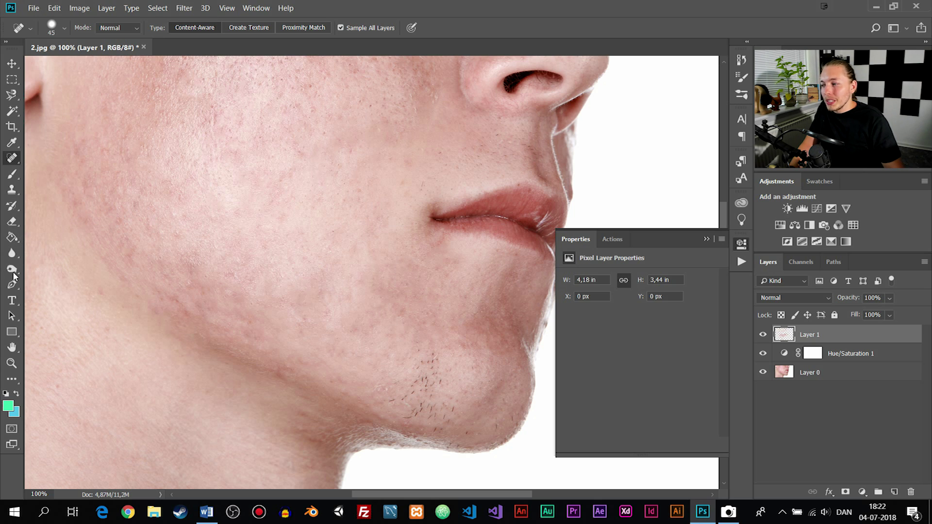
pyautogui.click(177, 198)
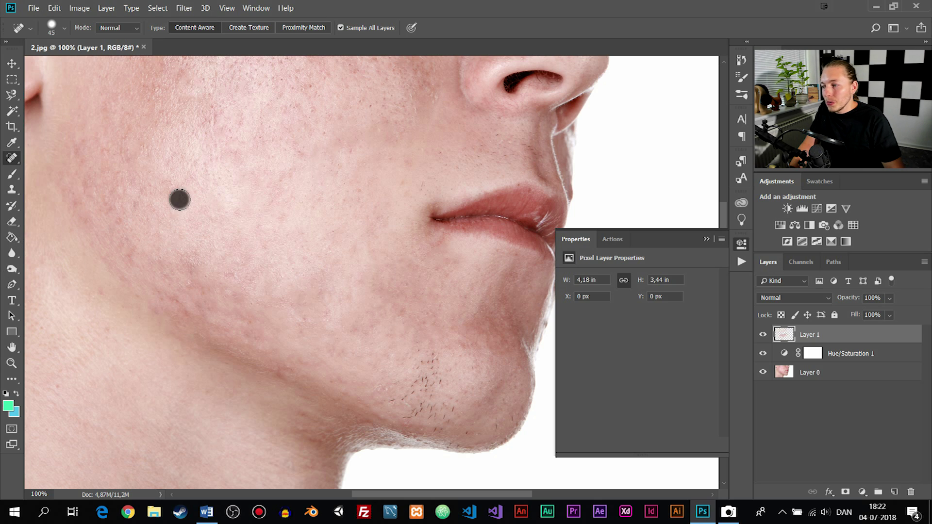
pyautogui.click(121, 194)
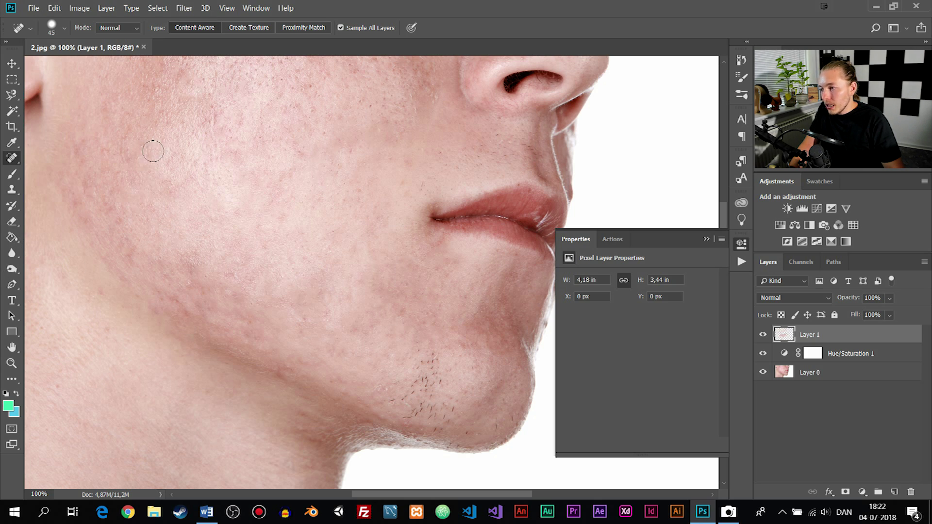
# - Heal the reddish patches along the outer edge of the cheek below the ear on Layer 1
pyautogui.moveTo(87, 144); pyautogui.dragTo(74, 158)
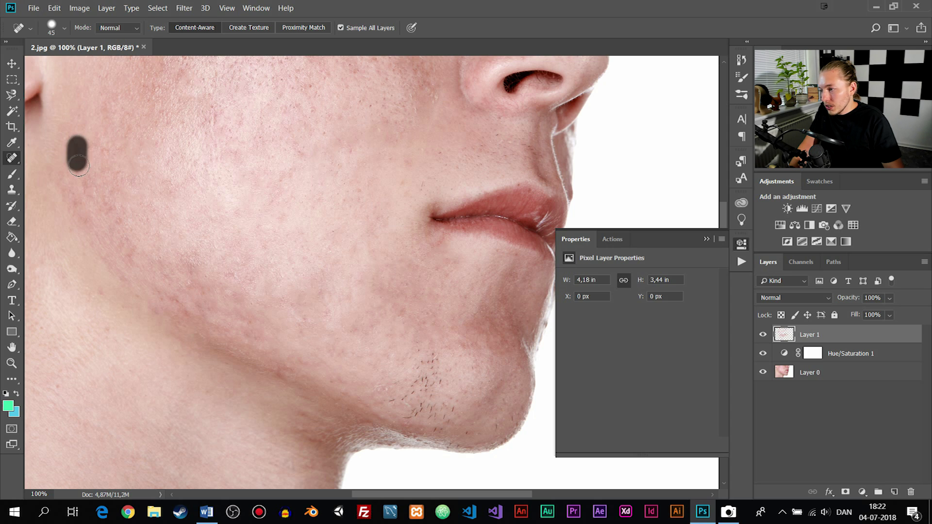
pyautogui.click(85, 162)
pyautogui.click(88, 187)
pyautogui.moveTo(80, 216); pyautogui.dragTo(106, 224)
pyautogui.click(109, 211)
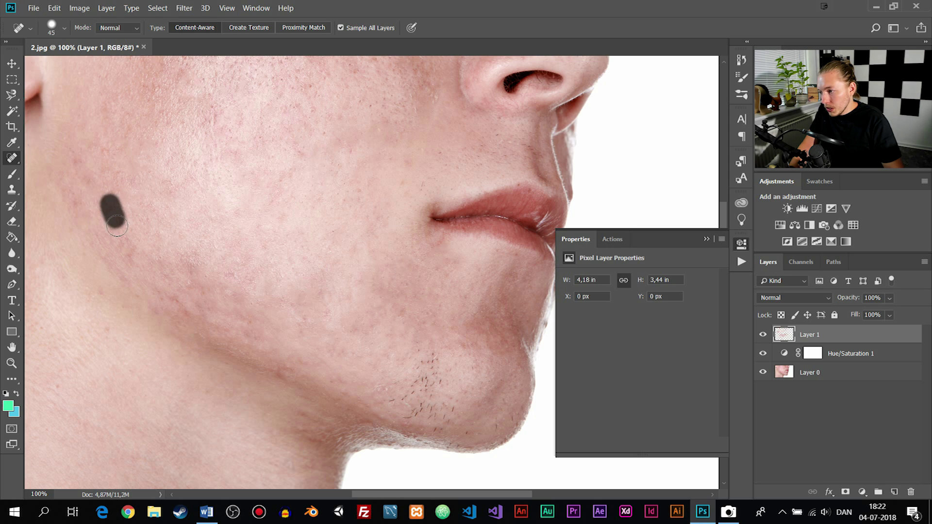
pyautogui.click(129, 242)
pyautogui.click(85, 172)
pyautogui.click(90, 184)
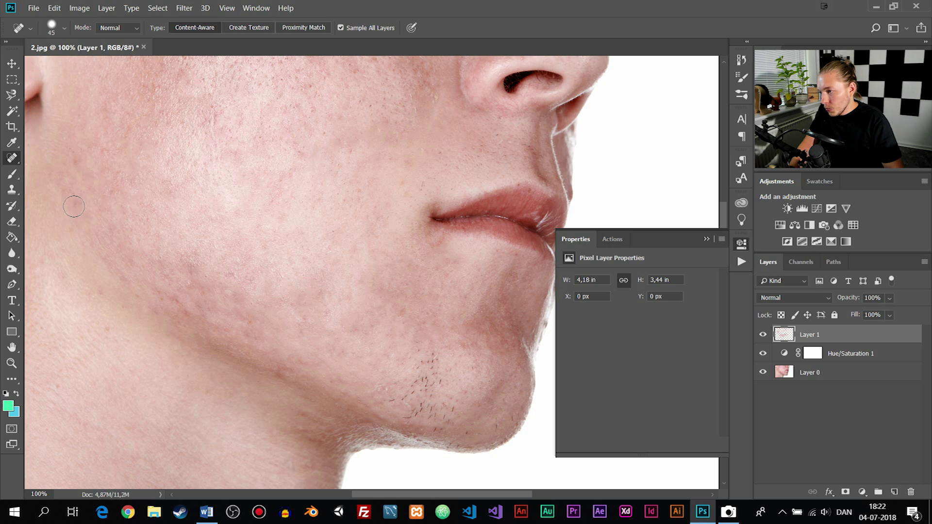
pyautogui.click(73, 209)
# - Heal the red marks on the lower cheek beside the jawline and across the middle of the cheek on Layer 1
pyautogui.moveTo(197, 260)
pyautogui.mouseDown()
pyautogui.moveTo(197, 288)
pyautogui.moveTo(226, 300)
pyautogui.mouseUp()
pyautogui.click(188, 315)
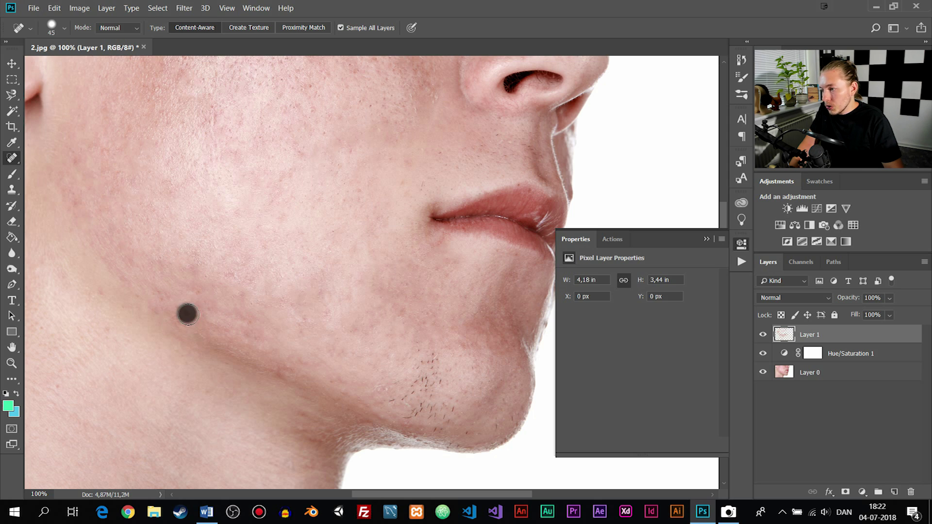
pyautogui.moveTo(192, 257)
pyautogui.mouseDown()
pyautogui.moveTo(204, 305)
pyautogui.moveTo(165, 304)
pyautogui.moveTo(242, 269)
pyautogui.moveTo(308, 264)
pyautogui.mouseUp()
pyautogui.click(231, 280)
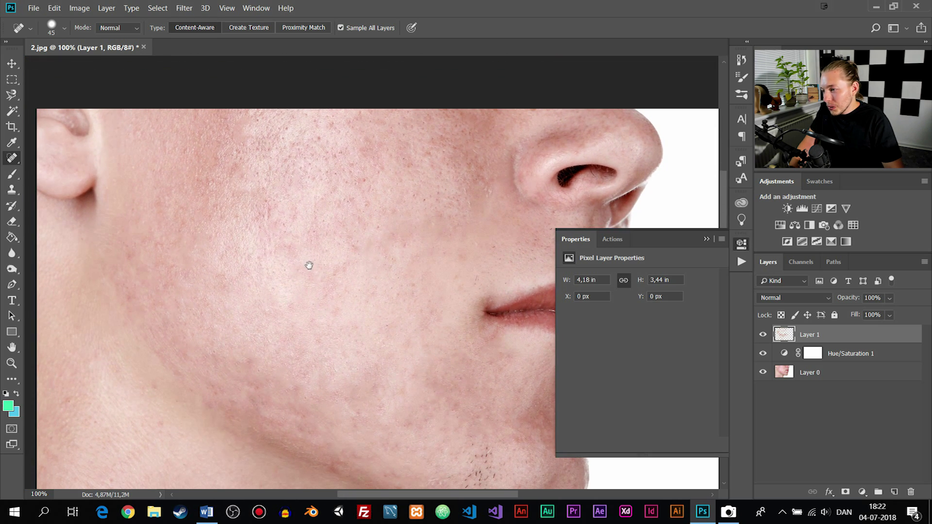
pyautogui.click(357, 243)
pyautogui.click(224, 280)
# - Heal the leftover redness on the lower cheek just above the jawline on Layer 1
pyautogui.moveTo(345, 335); pyautogui.dragTo(345, 283)
pyautogui.moveTo(345, 349); pyautogui.dragTo(336, 283)
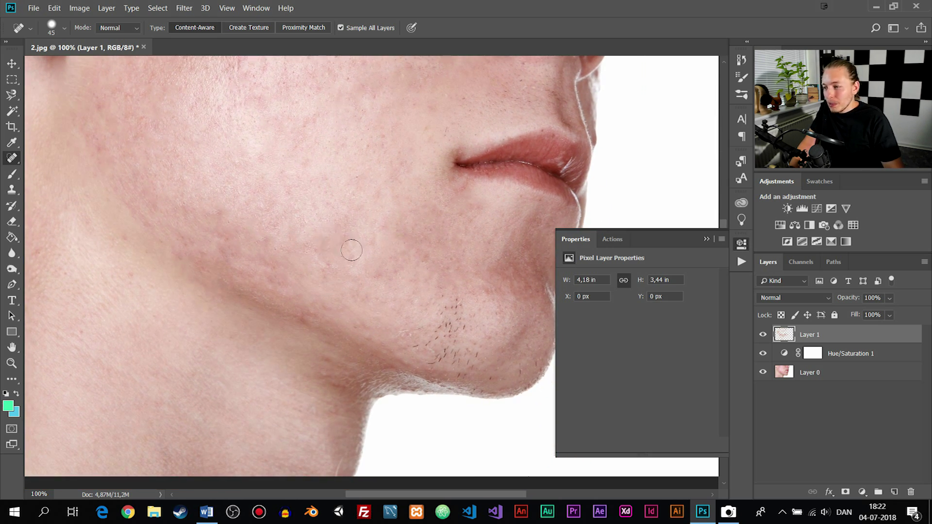
pyautogui.moveTo(319, 248); pyautogui.dragTo(326, 266)
pyautogui.click(270, 240)
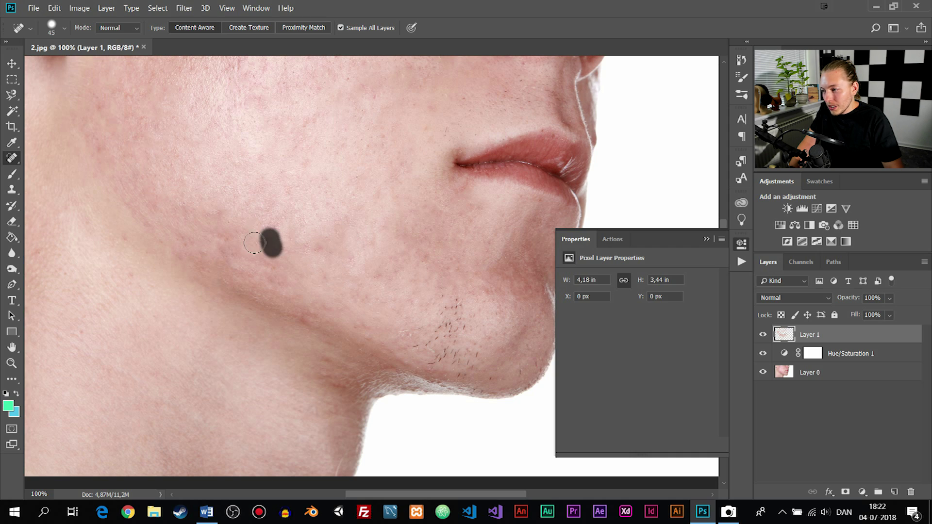
pyautogui.click(219, 214)
pyautogui.click(216, 232)
pyautogui.click(260, 241)
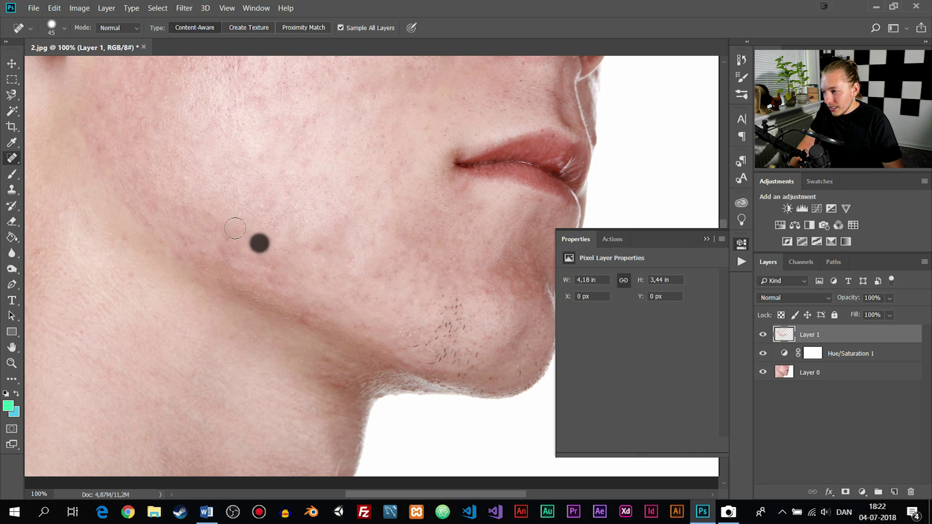
pyautogui.moveTo(183, 206); pyautogui.dragTo(203, 220)
pyautogui.click(206, 212)
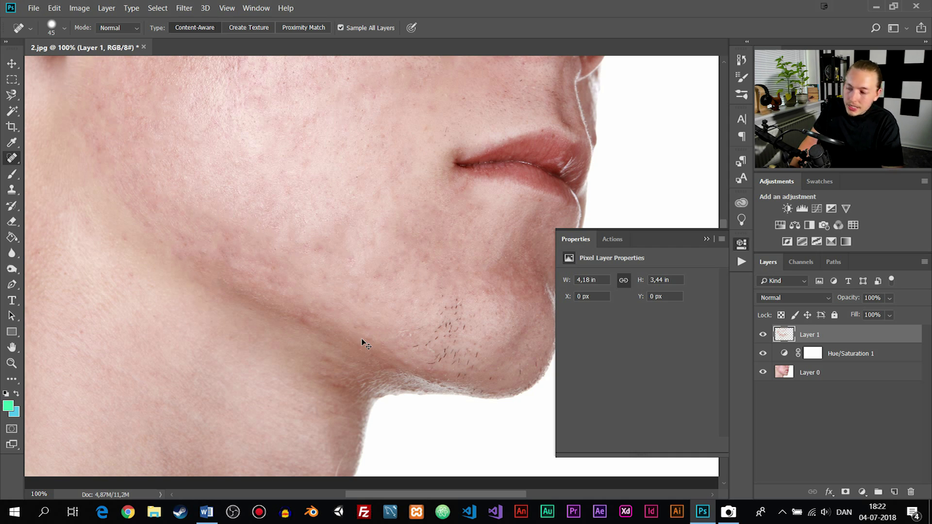
# - Compare the whole photo with Layer 1 hidden and shown, and heal the mark on the lower cheek
pyautogui.hotkey('ctrl', '-')
pyautogui.hotkey('ctrl', '-')
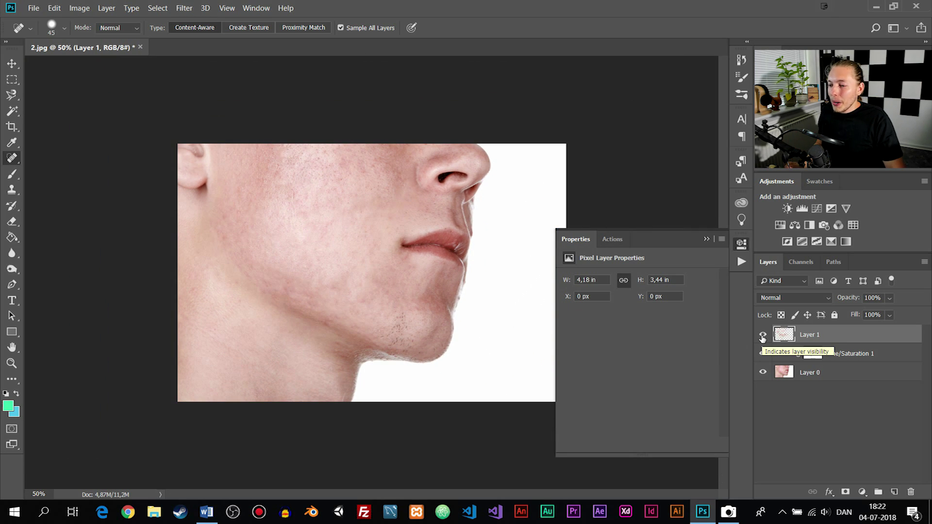
pyautogui.click(762, 335)
pyautogui.click(762, 336)
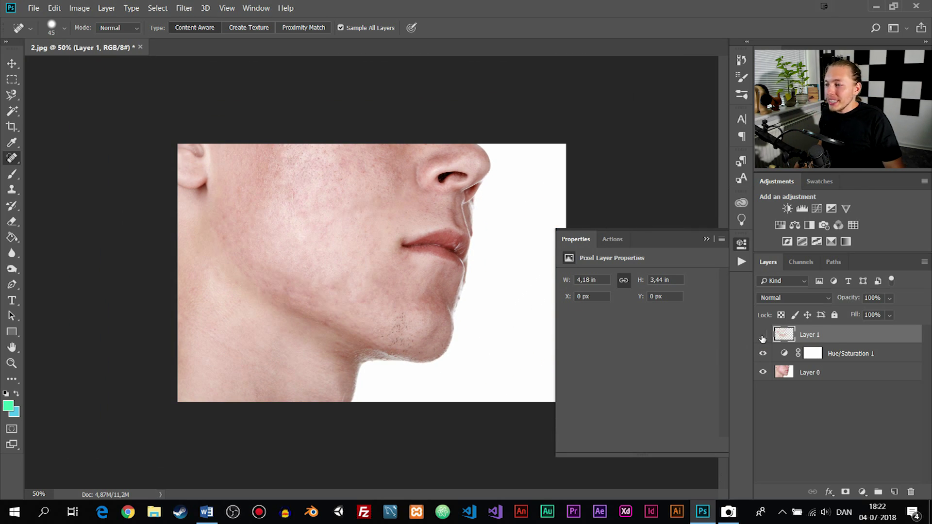
pyautogui.click(762, 337)
pyautogui.click(763, 337)
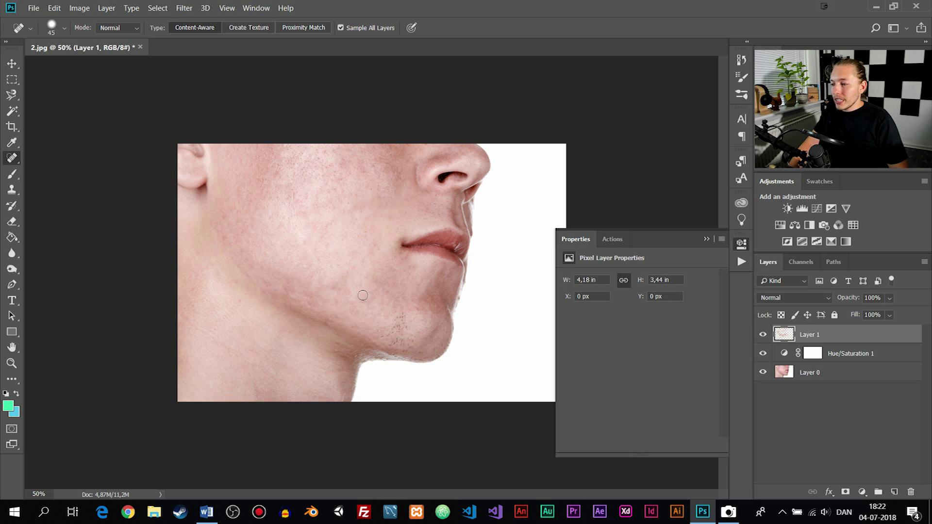
pyautogui.click(333, 285)
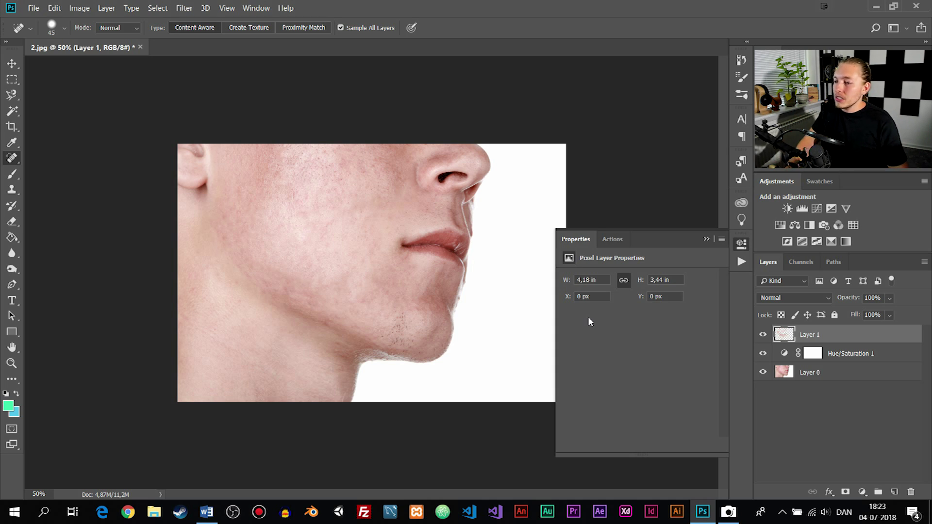
# - Collapse the layer properties and compare the photo with and without Hue/Saturation 1 and Layer 1, leaving both layers shown
pyautogui.click(707, 240)
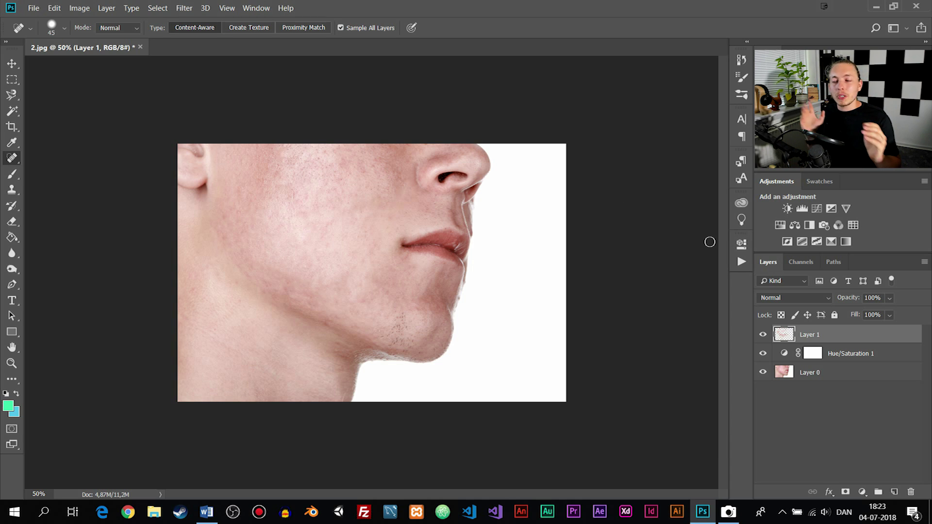
pyautogui.click(763, 355)
pyautogui.click(764, 355)
pyautogui.click(764, 356)
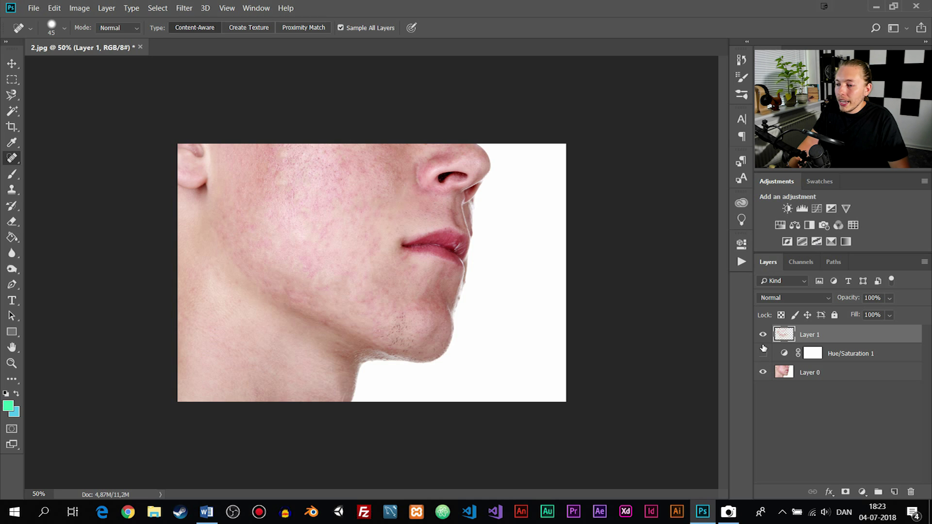
pyautogui.click(763, 335)
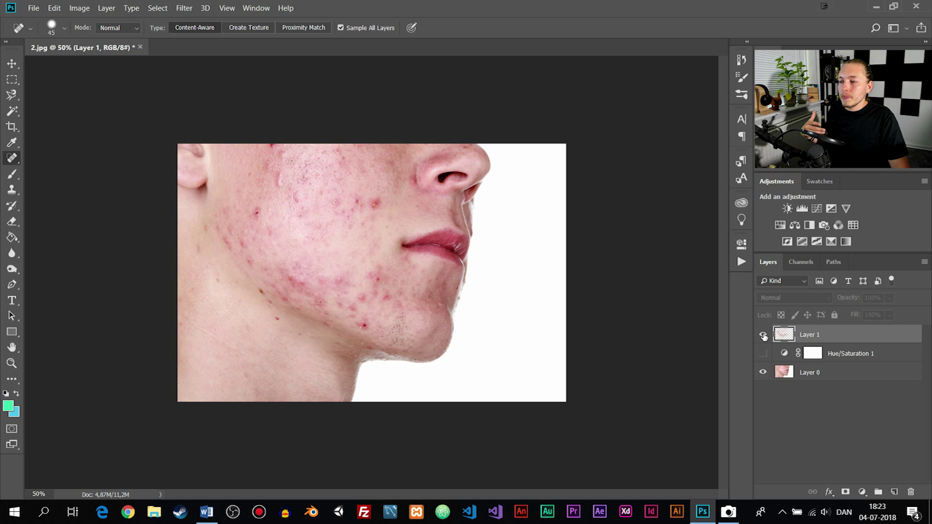
pyautogui.click(763, 335)
pyautogui.click(763, 353)
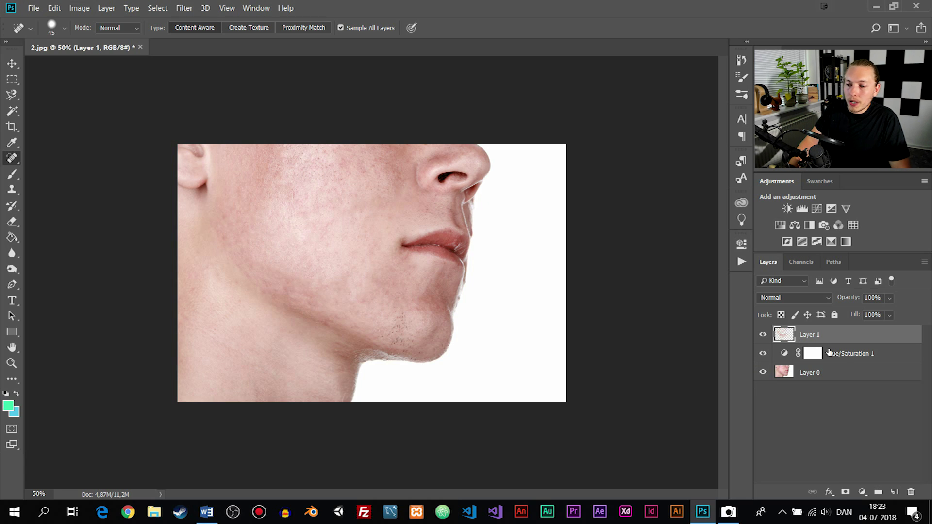
# - Paint black over the lips on the Hue/Saturation 1 layer mask with a soft 111 px brush to restore their original colour
pyautogui.click(847, 359)
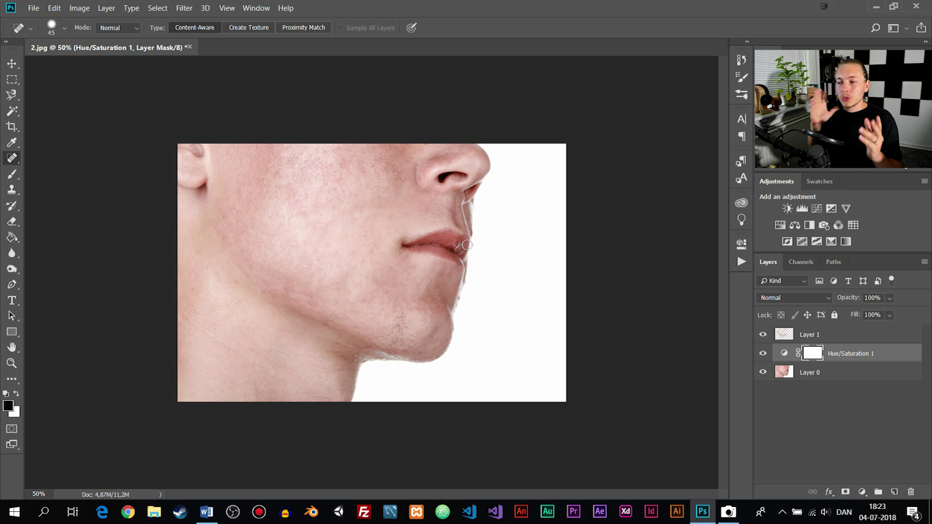
pyautogui.click(763, 353)
pyautogui.click(763, 353)
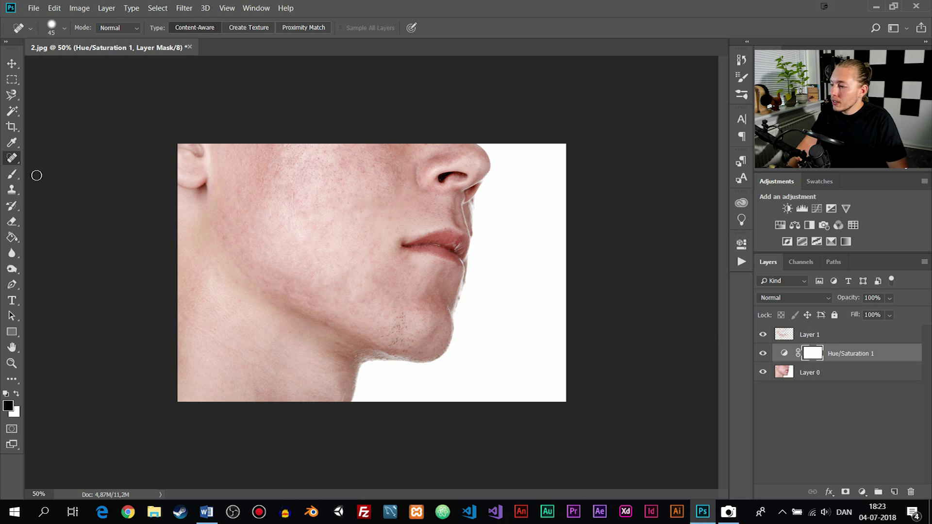
pyautogui.click(12, 173)
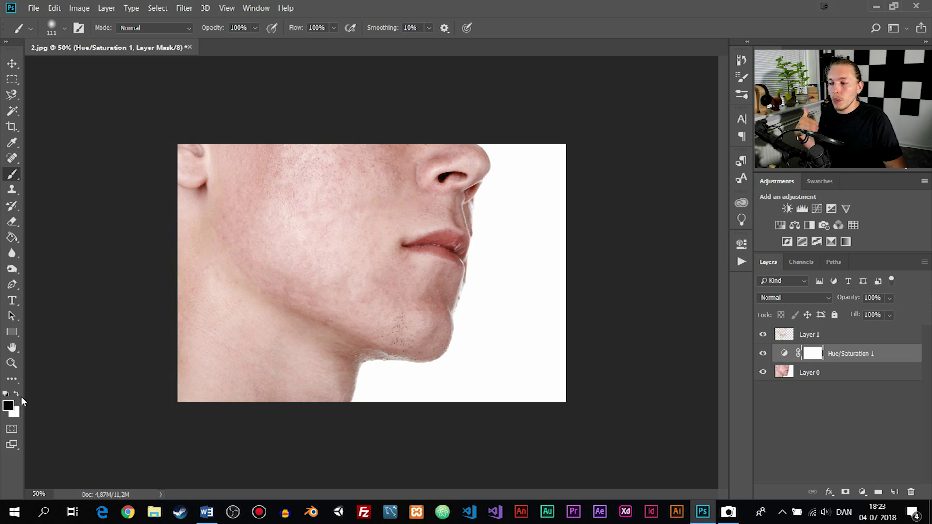
pyautogui.moveTo(405, 241)
pyautogui.mouseDown()
pyautogui.moveTo(461, 237)
pyautogui.moveTo(458, 262)
pyautogui.moveTo(426, 246)
pyautogui.moveTo(407, 249)
pyautogui.moveTo(463, 260)
pyautogui.mouseUp()
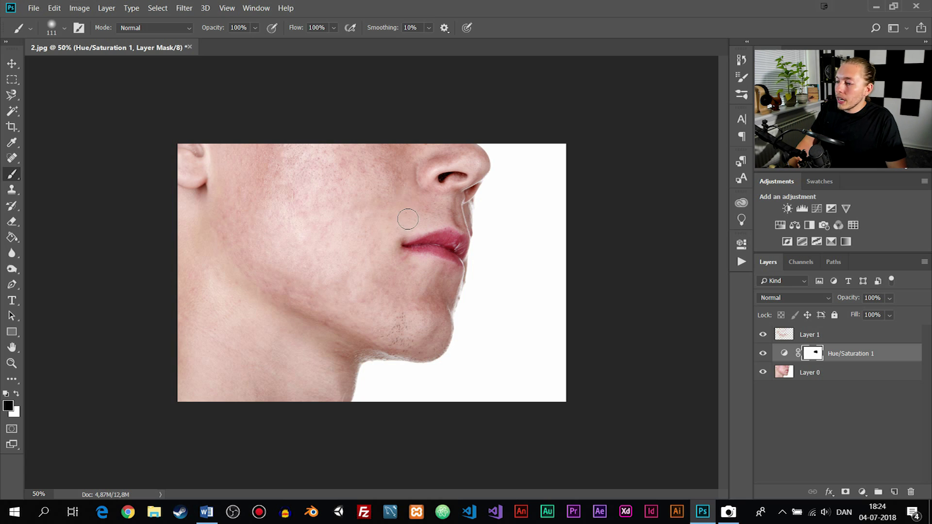
# - Create a new layer above Layer 1 and set the foreground colour to a strong red for the Brush tool
pyautogui.click(825, 339)
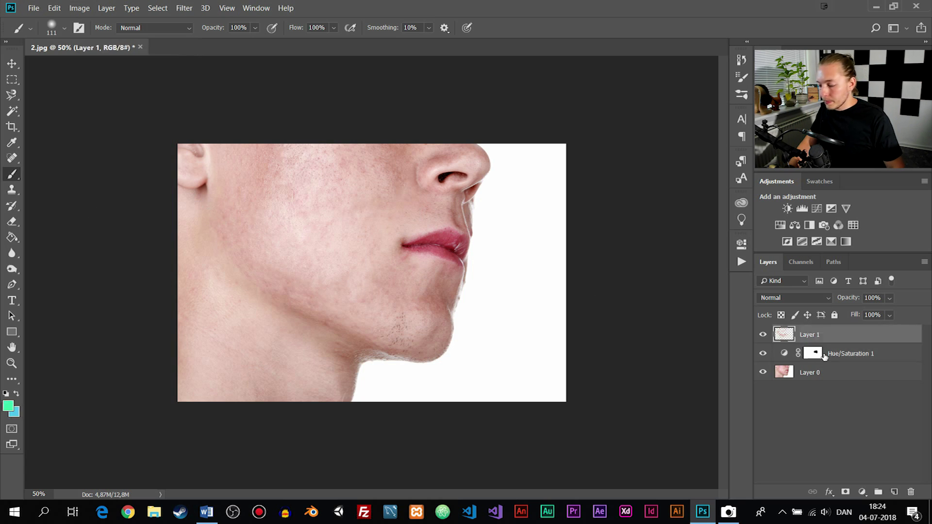
pyautogui.hotkey('ctrl', 'shift', 'n')
pyautogui.press('Return')
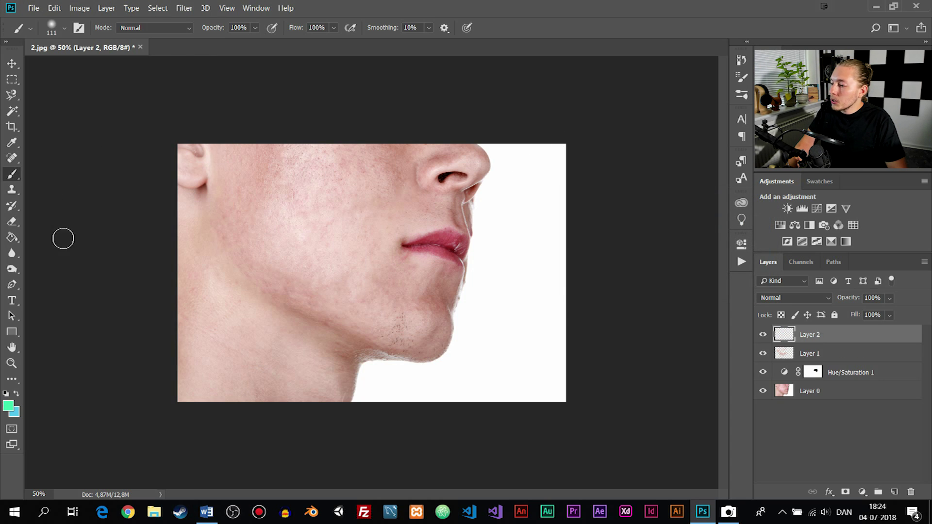
pyautogui.click(8, 406)
pyautogui.moveTo(776, 126)
pyautogui.mouseDown()
pyautogui.moveTo(778, 28)
pyautogui.moveTo(715, 45)
pyautogui.moveTo(718, 53)
pyautogui.mouseUp()
pyautogui.click(884, 31)
pyautogui.press('b')
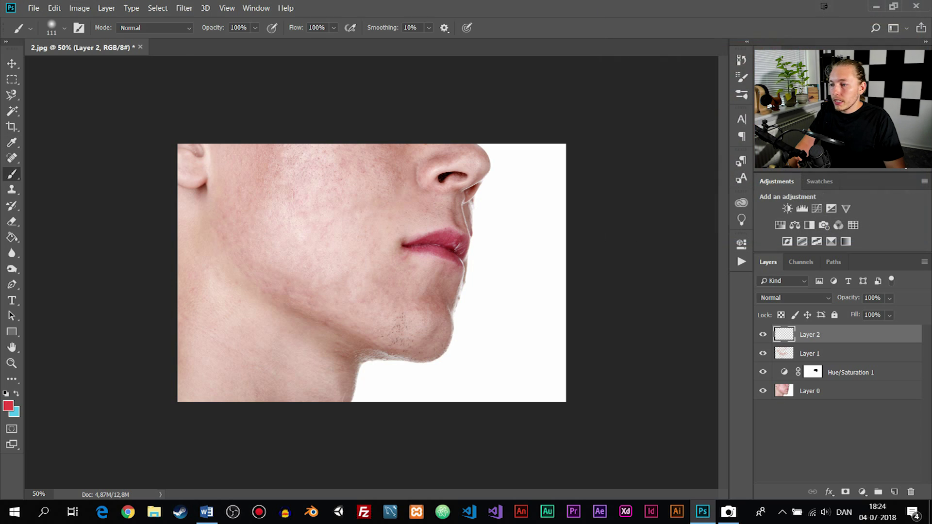
# - Enlarge the soft brush to 249 px and paint red patches over the cheek, neck, chin and area beside the nose on Layer 2
pyautogui.moveTo(343, 218)
pyautogui.mouseDown()
pyautogui.moveTo(372, 216)
pyautogui.moveTo(362, 216)
pyautogui.mouseUp()
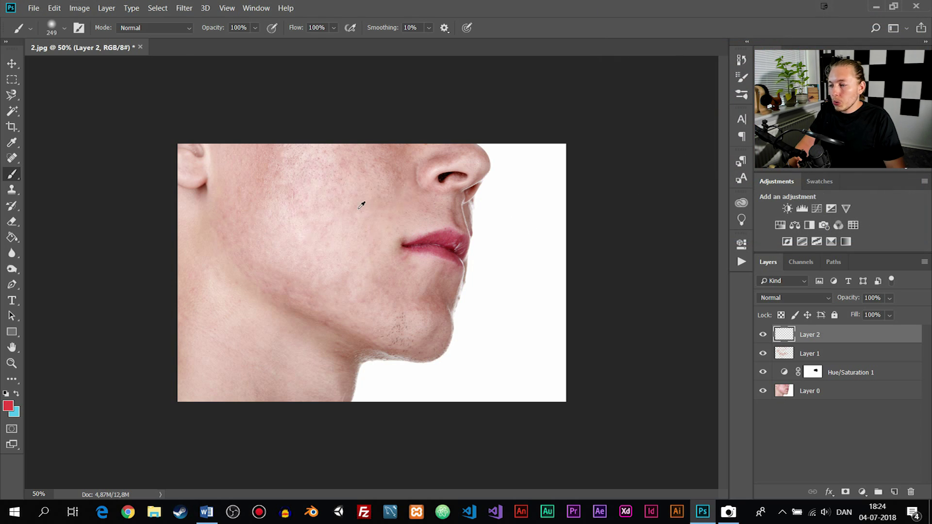
pyautogui.moveTo(238, 165); pyautogui.dragTo(249, 226)
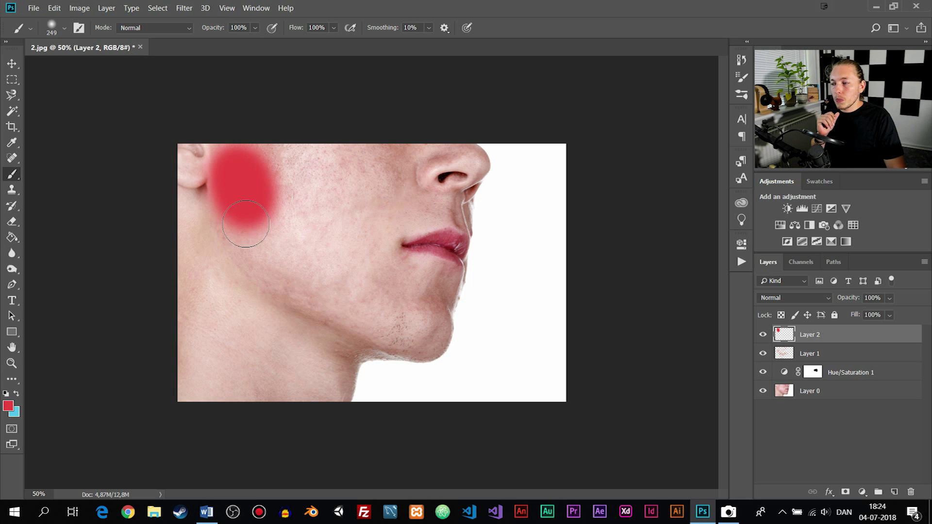
pyautogui.moveTo(195, 330)
pyautogui.mouseDown()
pyautogui.moveTo(192, 383)
pyautogui.moveTo(203, 379)
pyautogui.moveTo(182, 410)
pyautogui.mouseUp()
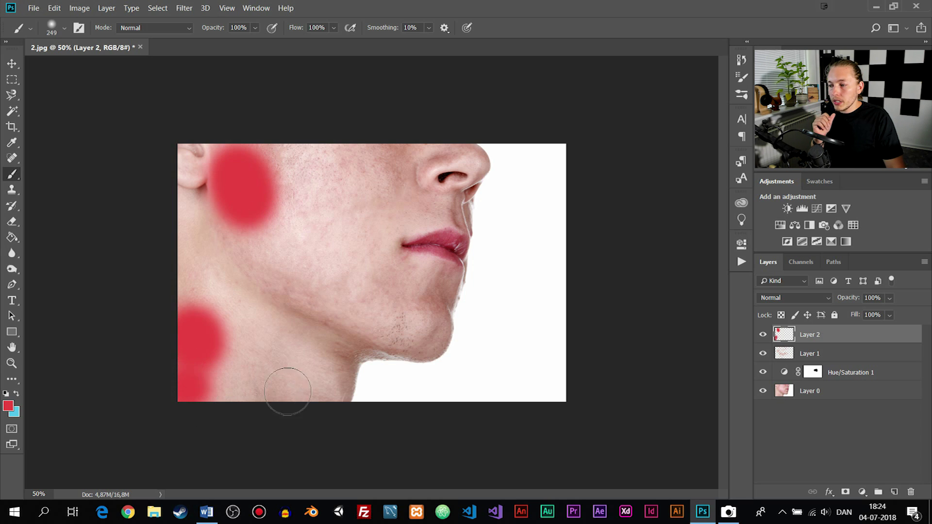
pyautogui.moveTo(287, 391); pyautogui.dragTo(303, 388)
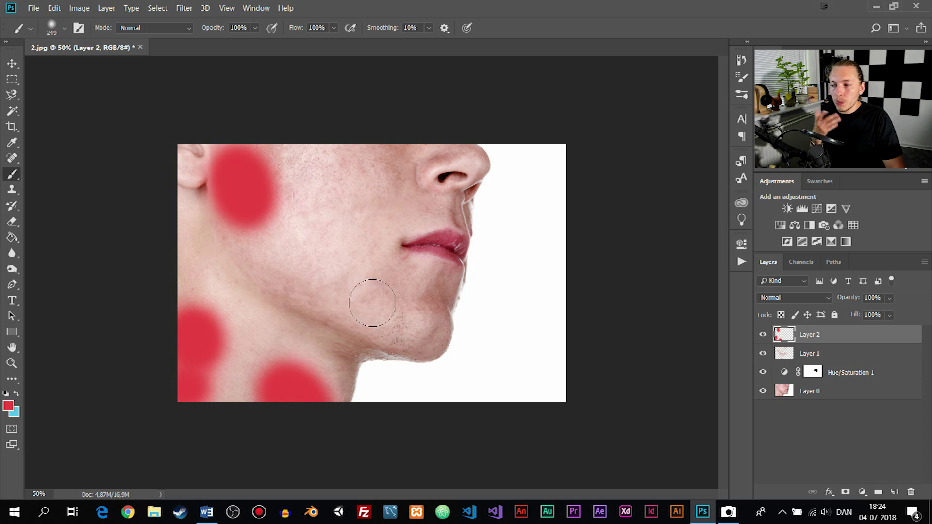
pyautogui.moveTo(434, 299); pyautogui.dragTo(427, 335)
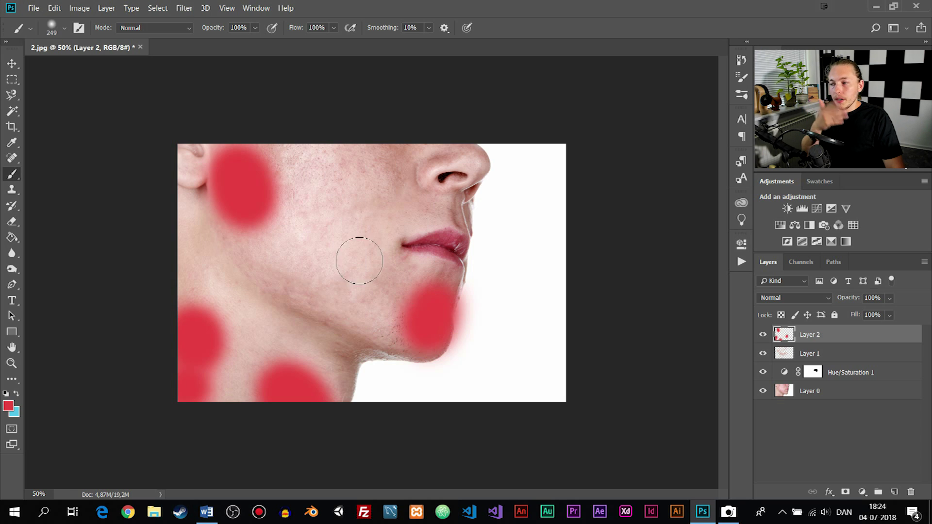
pyautogui.moveTo(391, 162); pyautogui.dragTo(388, 175)
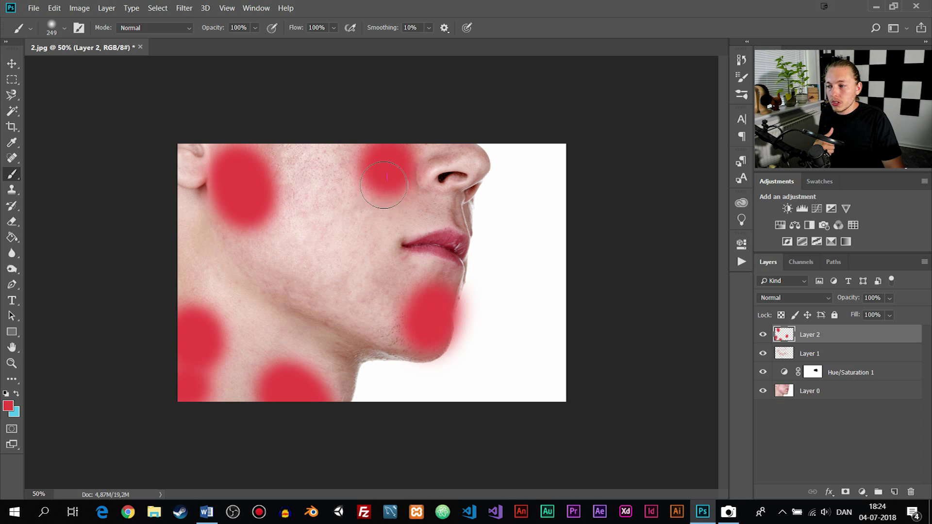
pyautogui.moveTo(333, 270)
pyautogui.mouseDown()
pyautogui.moveTo(314, 281)
pyautogui.moveTo(253, 260)
pyautogui.moveTo(240, 225)
pyautogui.mouseUp()
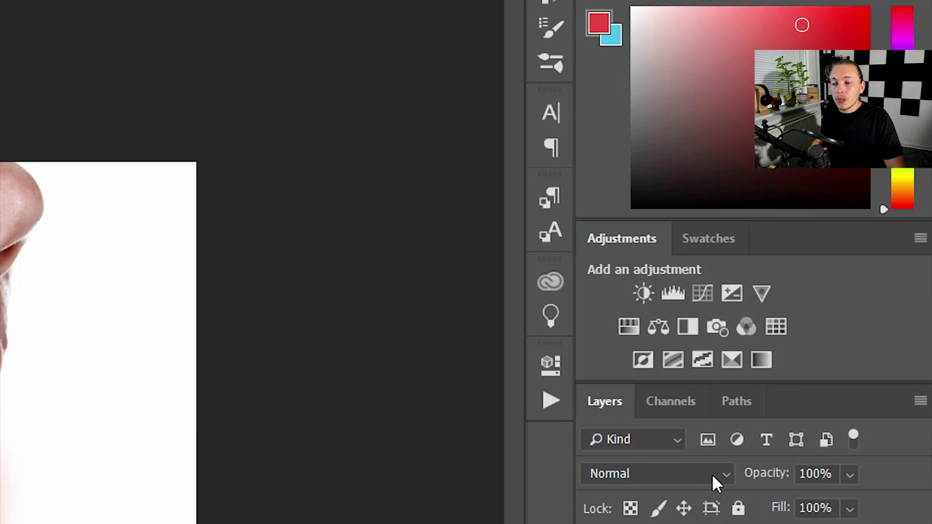
# - Set Layer 2's blend mode to Soft Light and reduce its fill to 21% so the red patches blend into the skin
pyautogui.click(712, 474)
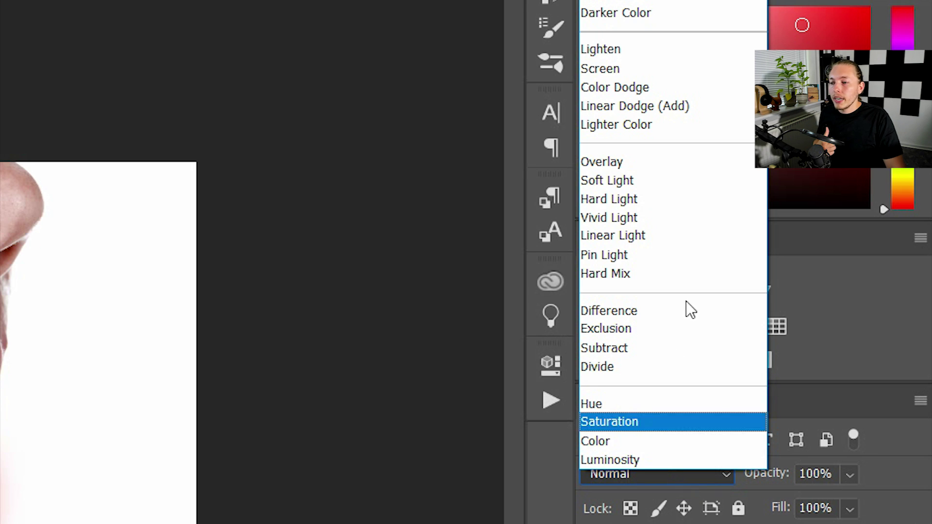
pyautogui.click(693, 184)
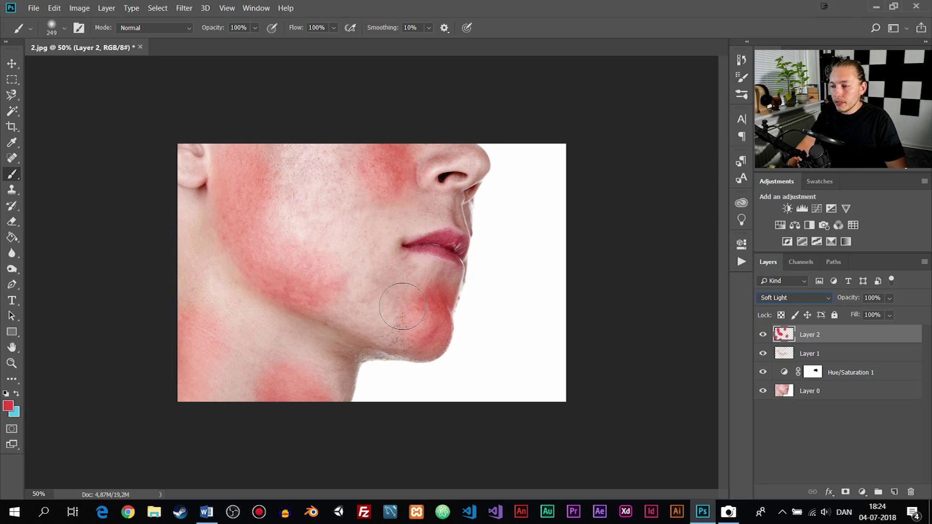
pyautogui.click(890, 315)
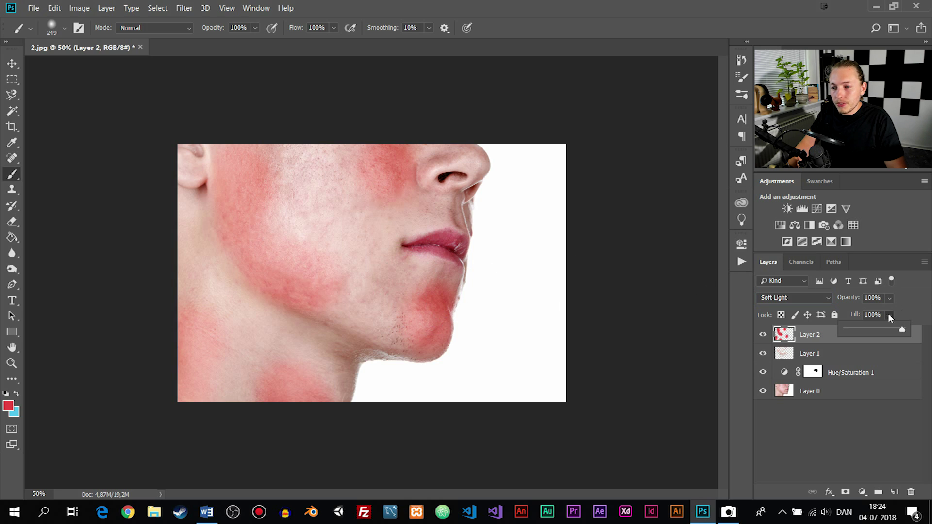
pyautogui.moveTo(899, 330); pyautogui.dragTo(884, 330)
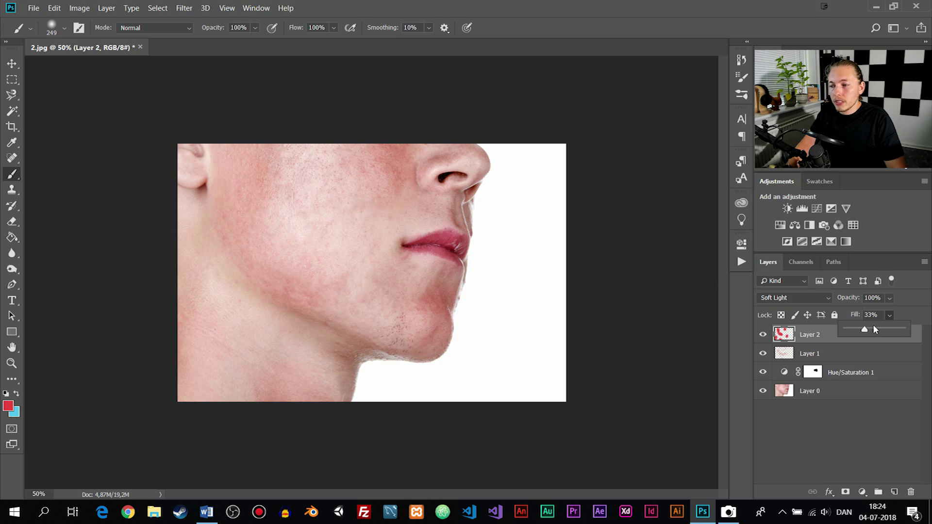
pyautogui.moveTo(865, 330); pyautogui.dragTo(858, 330)
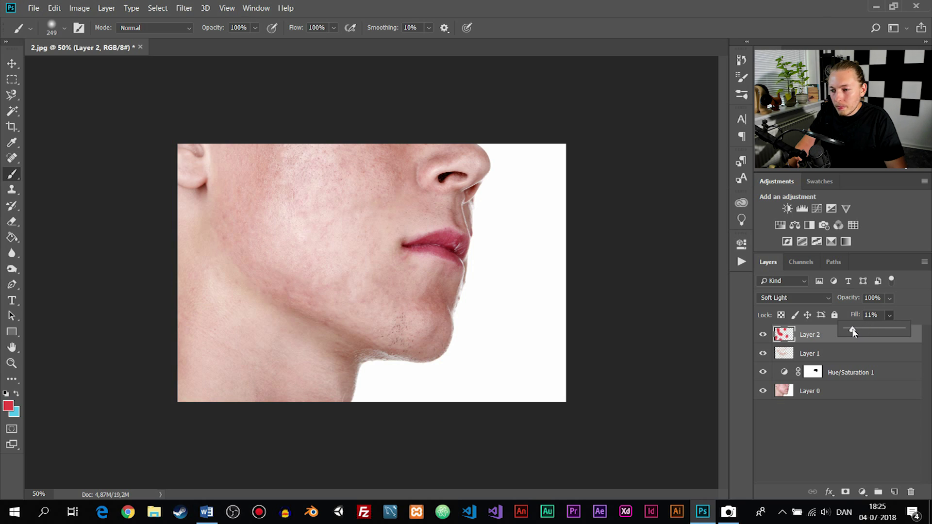
pyautogui.moveTo(856, 333); pyautogui.dragTo(860, 336)
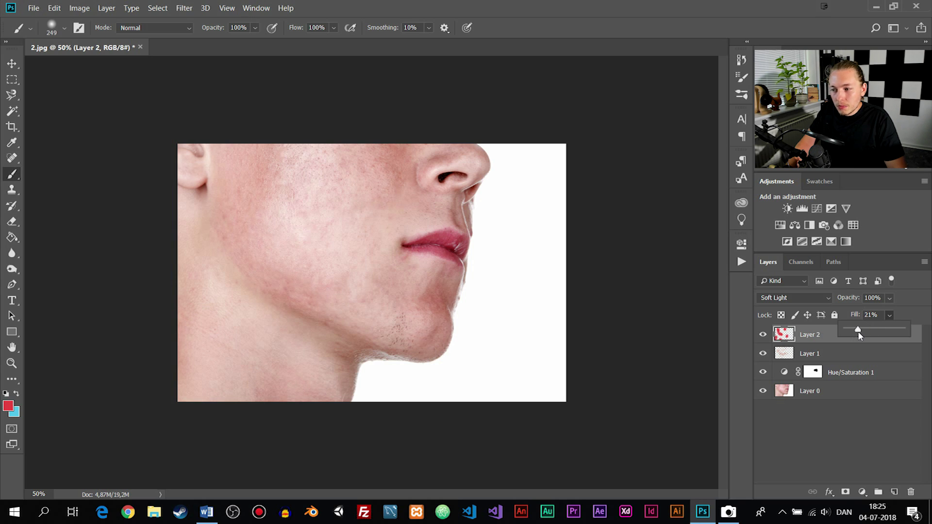
# - Check the effect of the red tint on the cheek by toggling Layer 2's visibility, leaving the layer shown
pyautogui.click(763, 339)
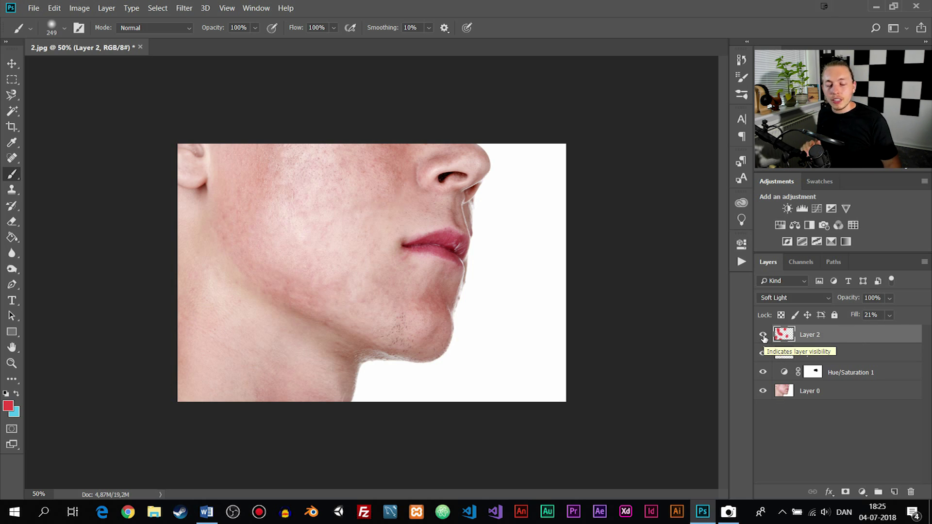
pyautogui.moveTo(271, 240); pyautogui.dragTo(292, 271)
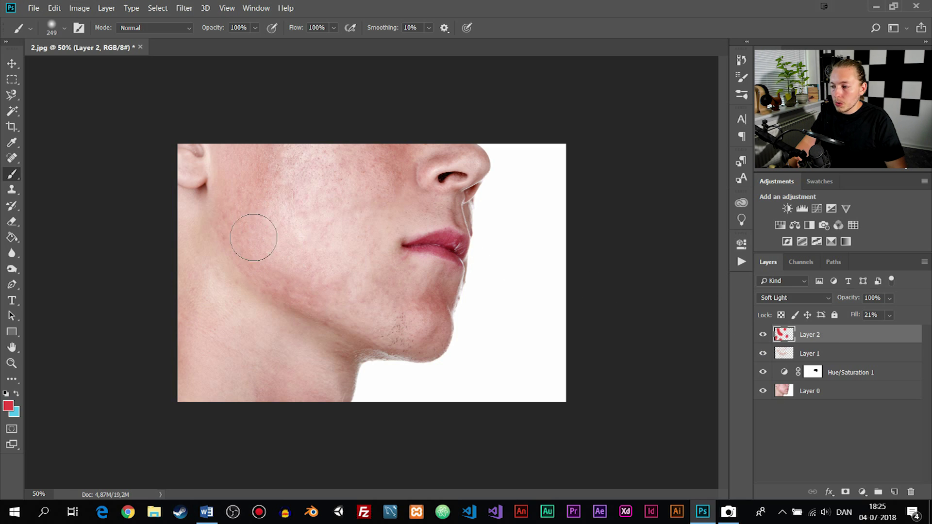